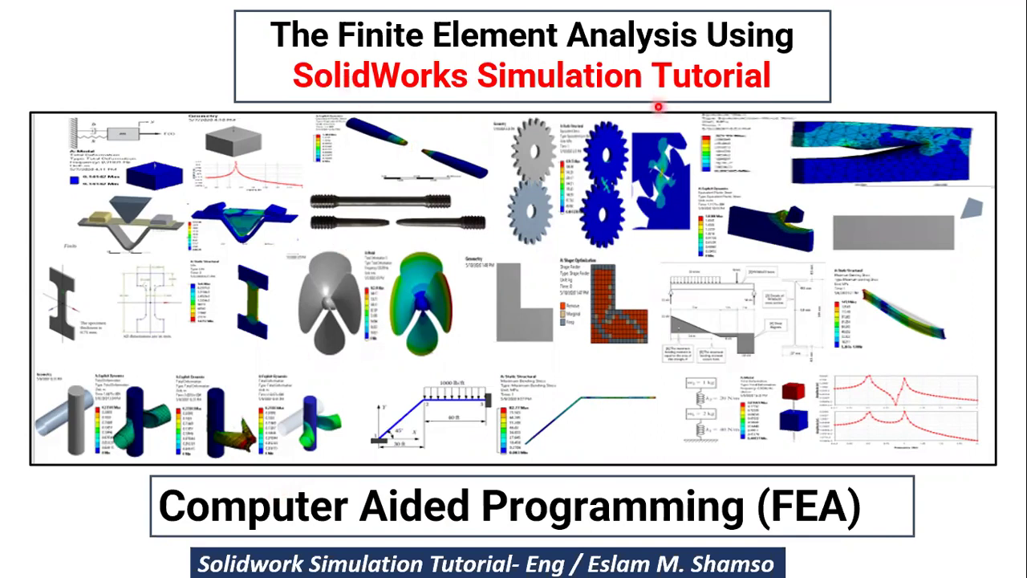
# - Advance past the About the Instructor and References slides to Types of Elements
pyautogui.click(657, 162)
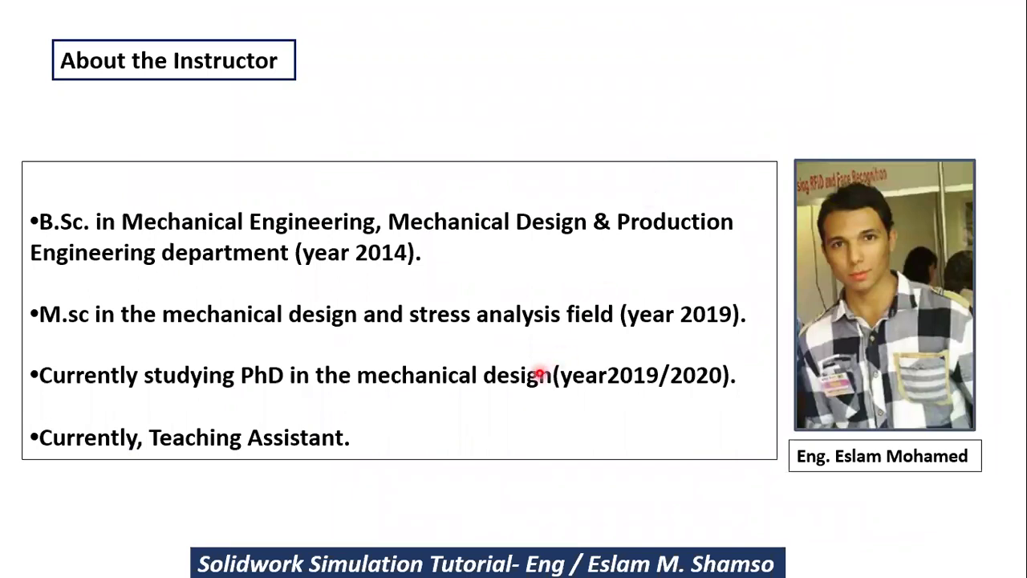
pyautogui.click(509, 434)
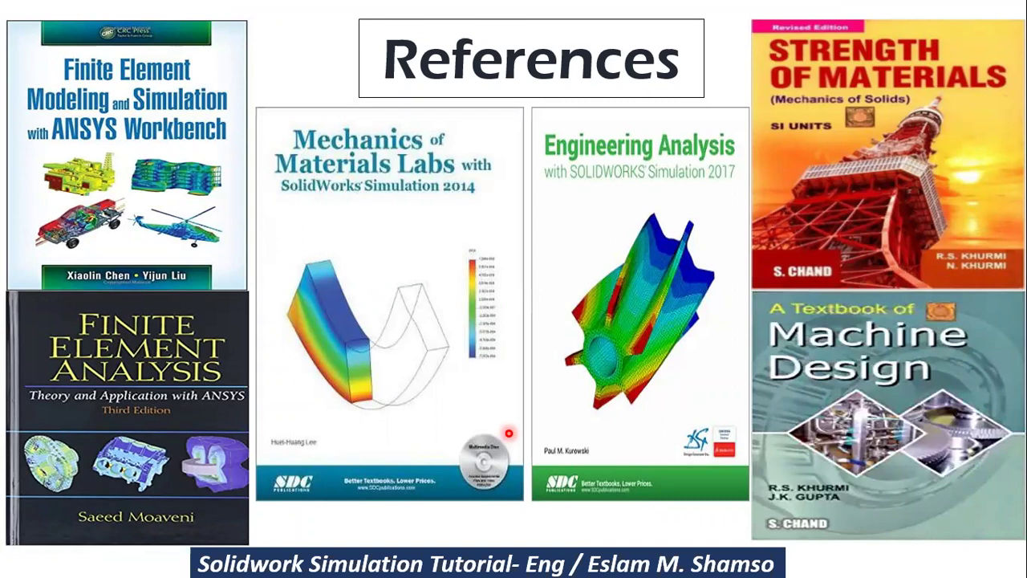
pyautogui.click(509, 434)
# - Show the Combined Stresses slide with the pipe data and formulas, then bring up the slideshow menu
pyautogui.click(508, 433)
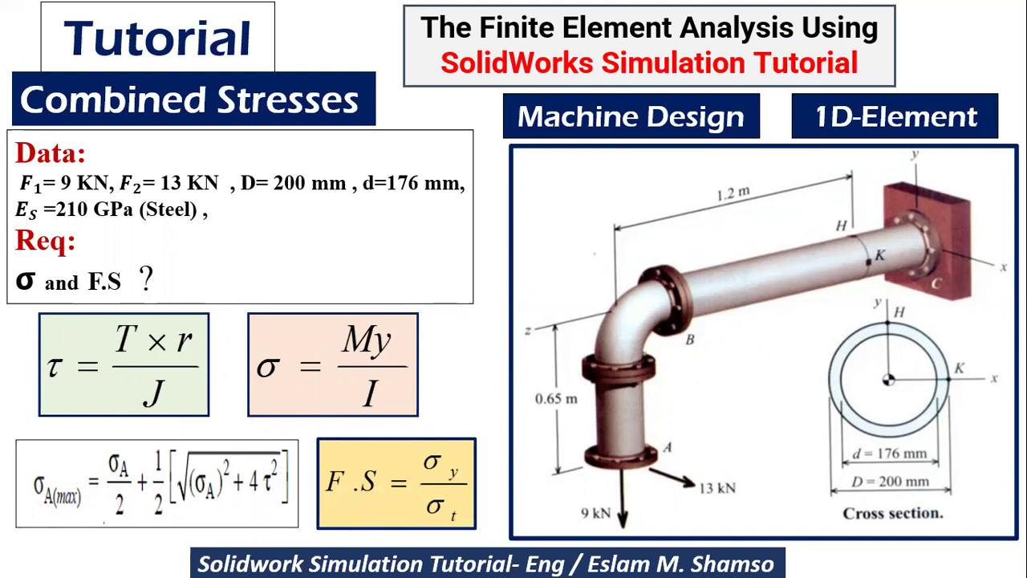
pyautogui.rightClick(443, 392)
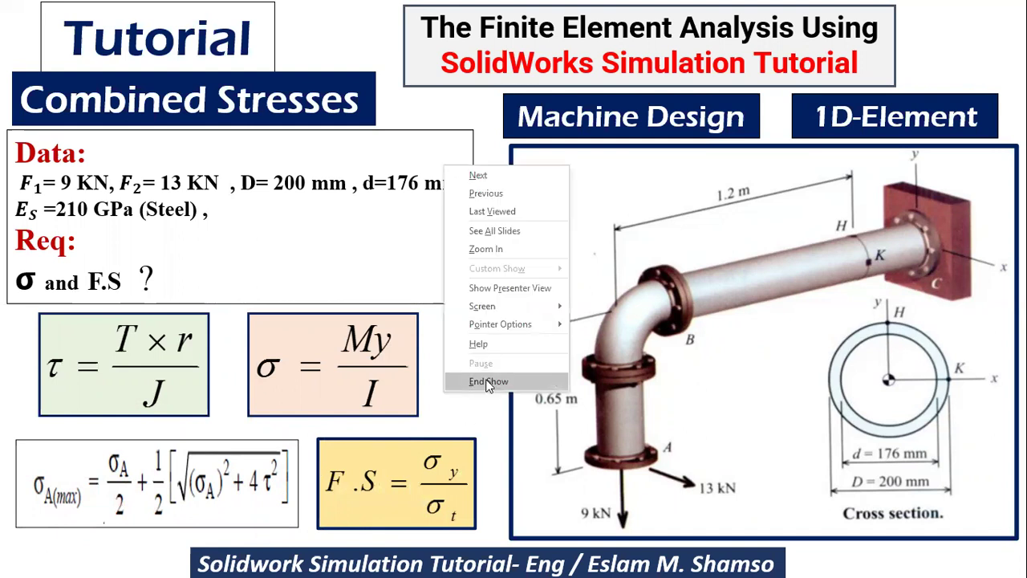
# - End the slideshow and create a new blank SOLIDWORKS part, Part1
pyautogui.click(488, 381)
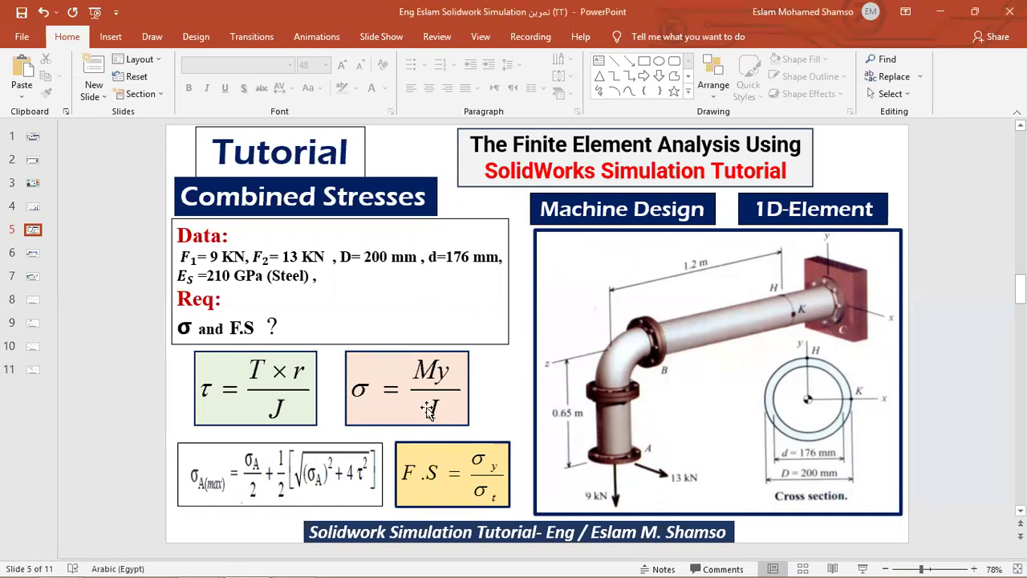
pyautogui.click(299, 558)
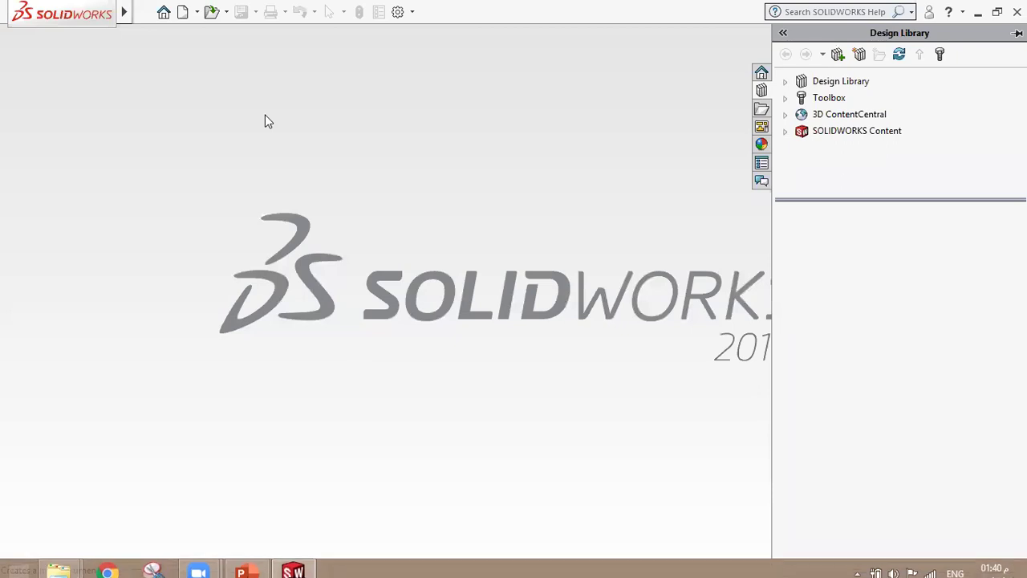
pyautogui.click(179, 16)
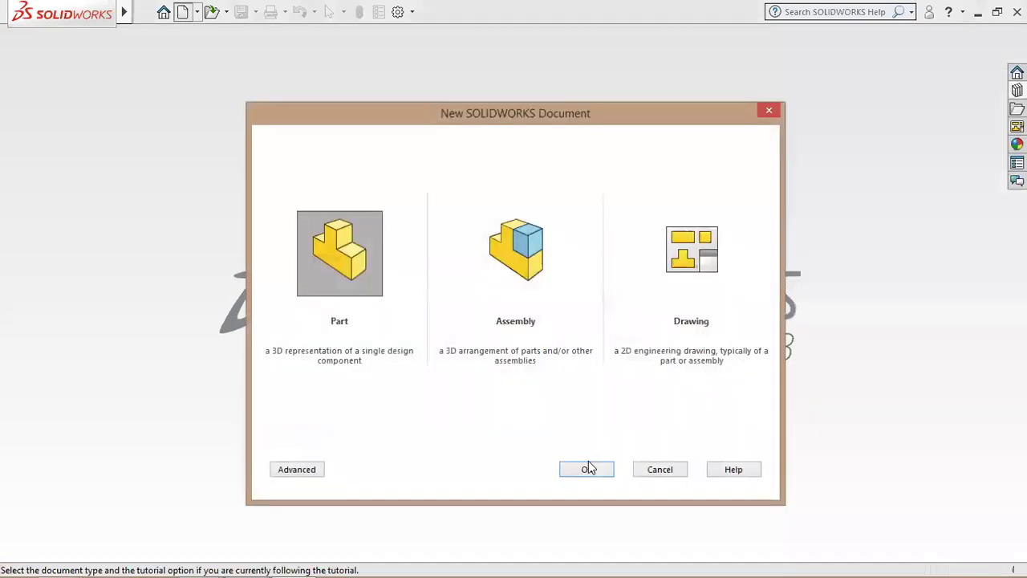
pyautogui.click(587, 468)
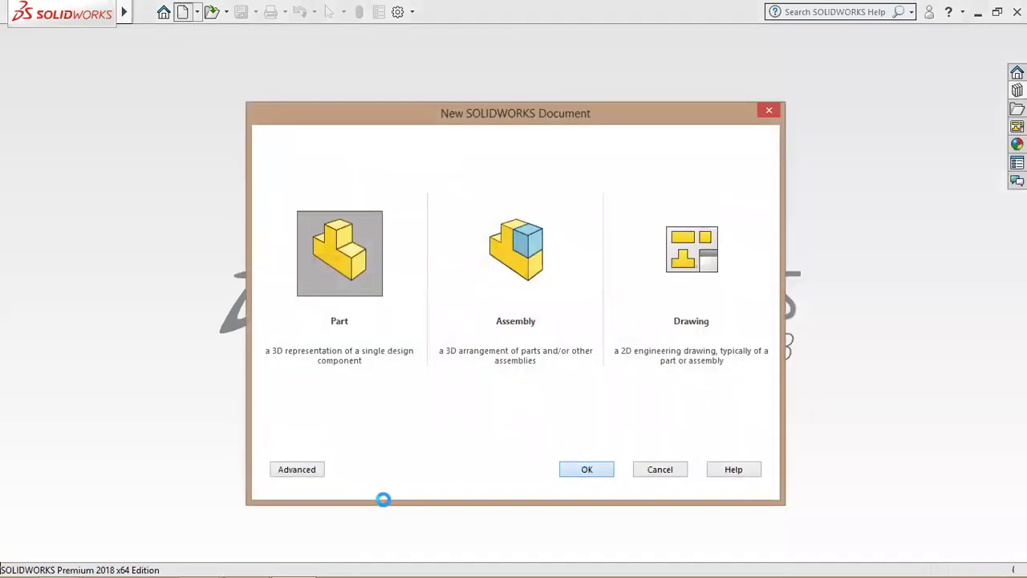
pyautogui.click(269, 561)
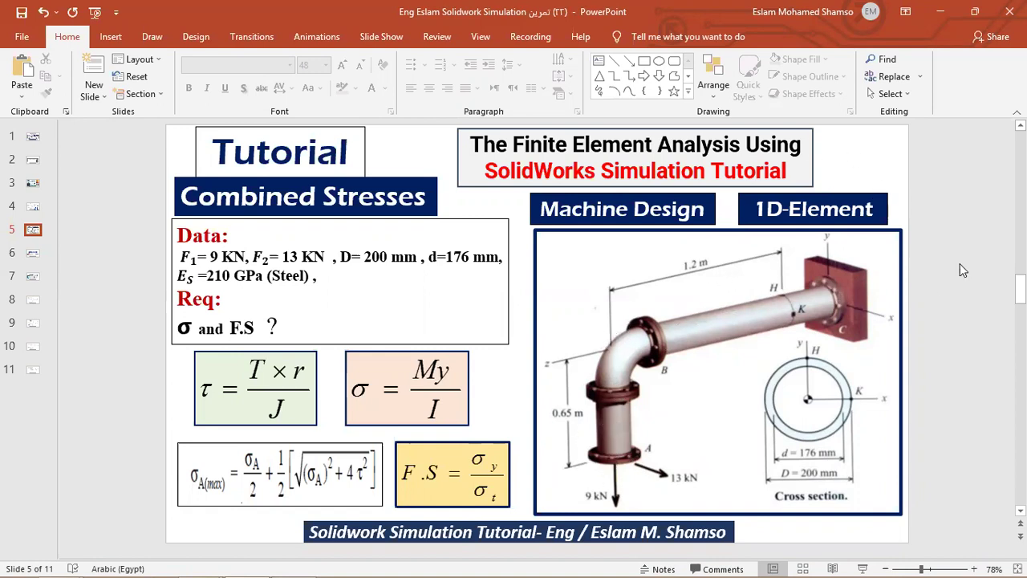
pyautogui.click(292, 561)
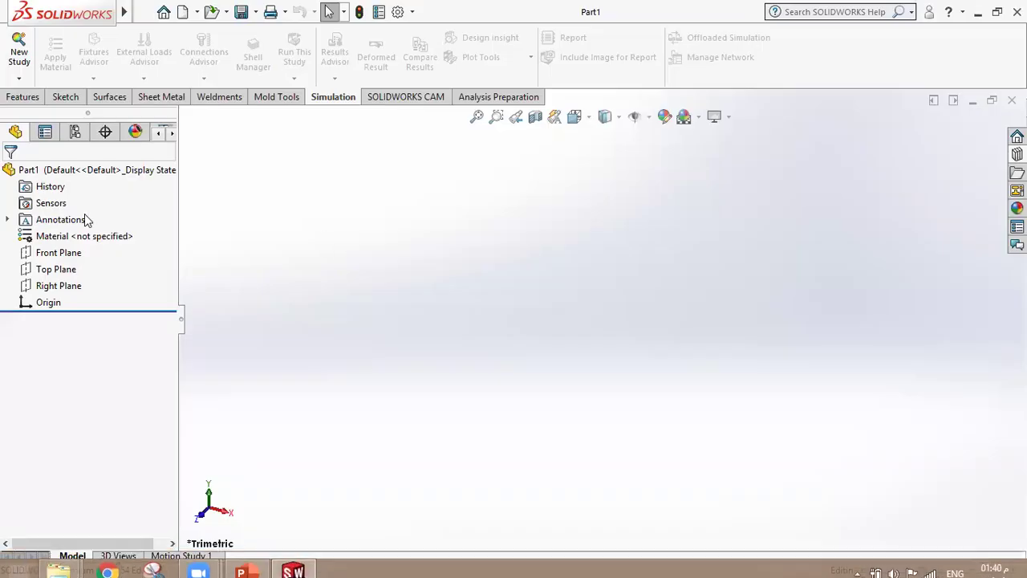
# - Switch the document units to MKS
pyautogui.click(44, 255)
pyautogui.click(56, 229)
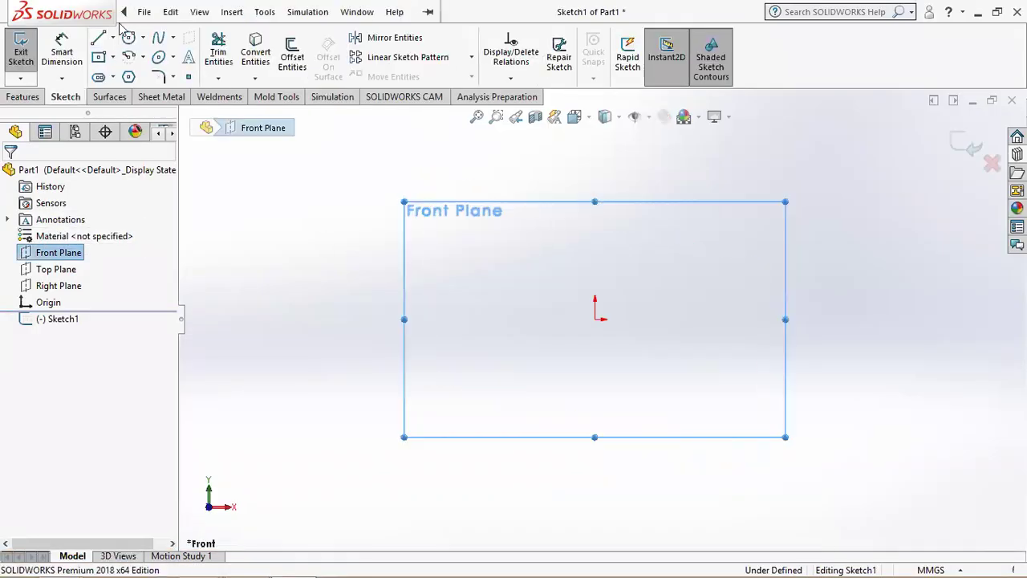
pyautogui.click(99, 38)
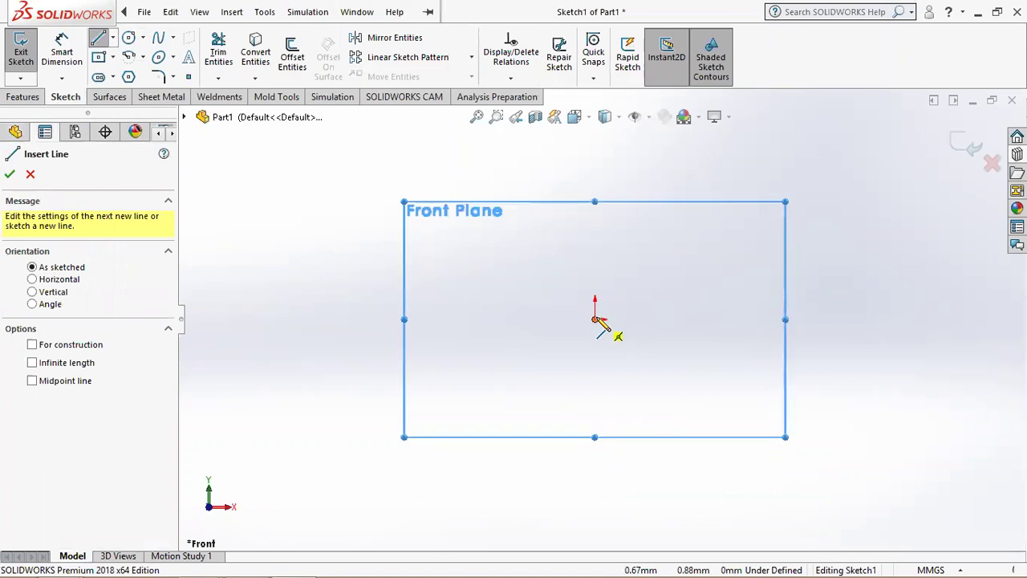
pyautogui.click(958, 567)
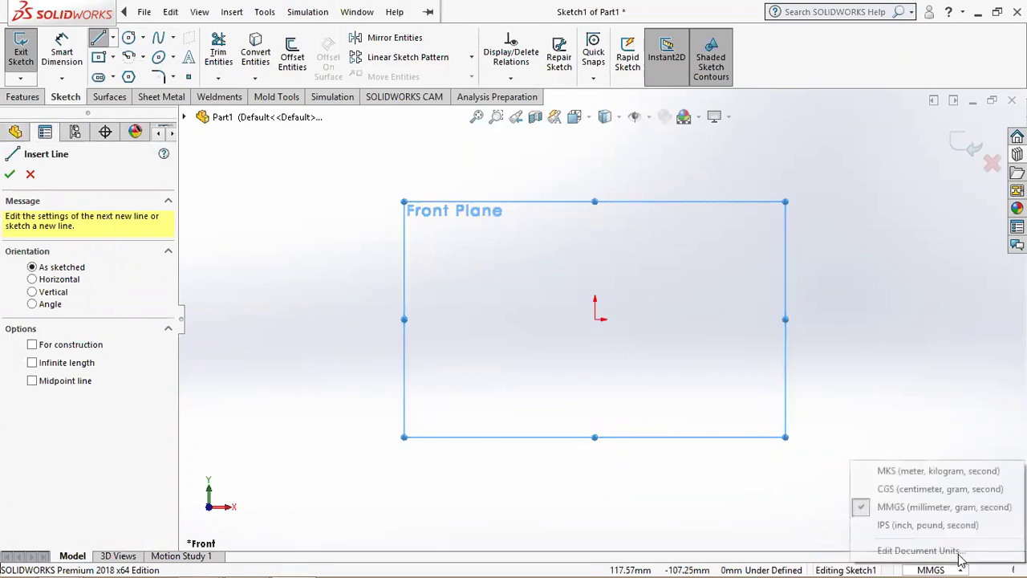
pyautogui.click(889, 472)
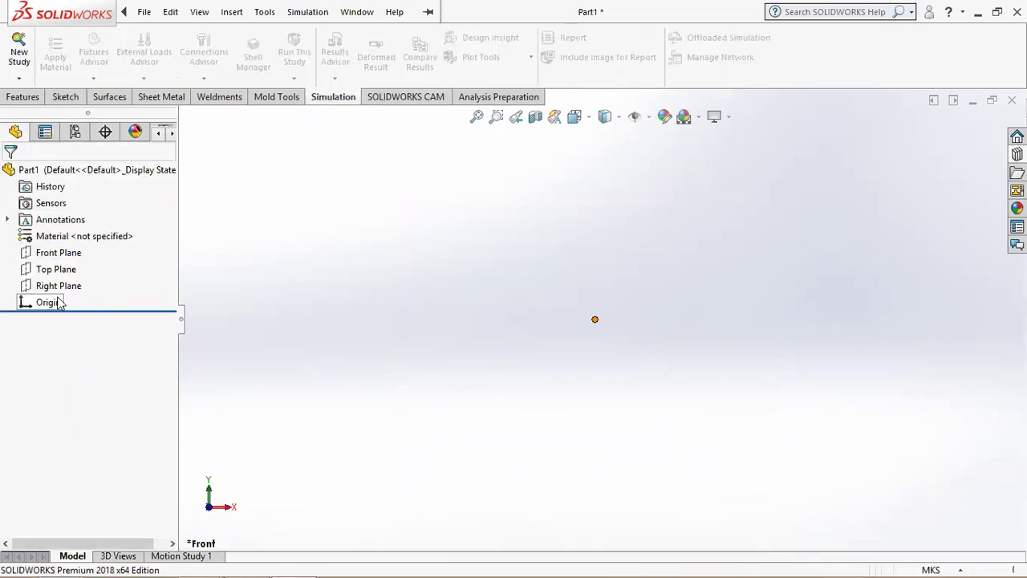
# - Sketch an L on the Front Plane: a vertical line up from the origin, then a horizontal line right
pyautogui.click(61, 253)
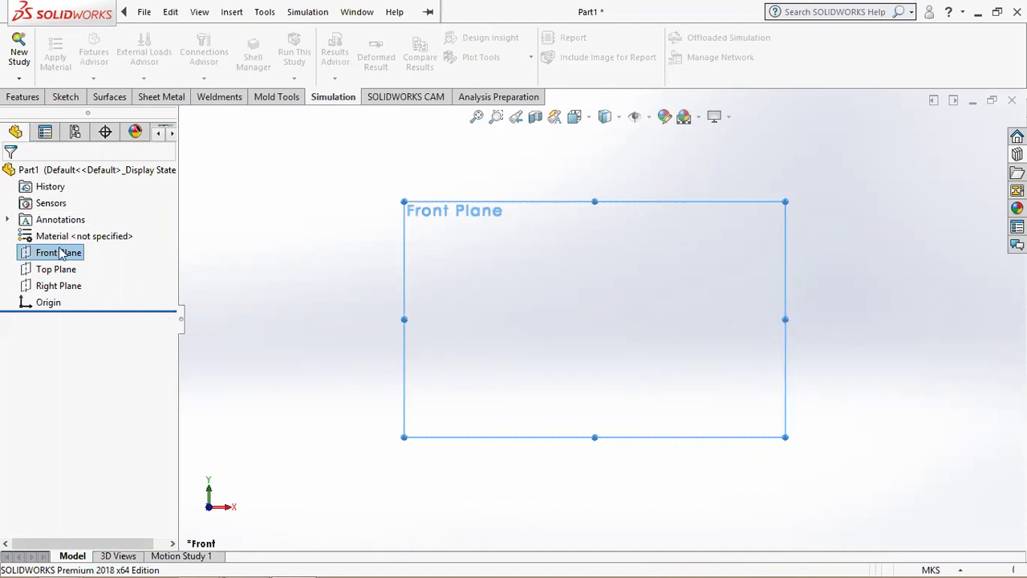
pyautogui.click(65, 96)
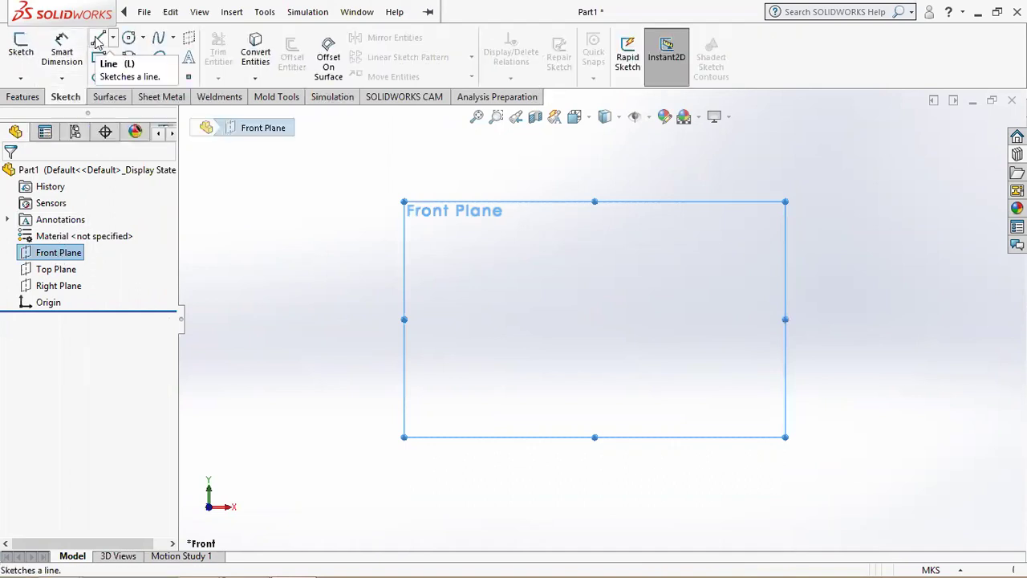
pyautogui.click(97, 41)
pyautogui.click(594, 319)
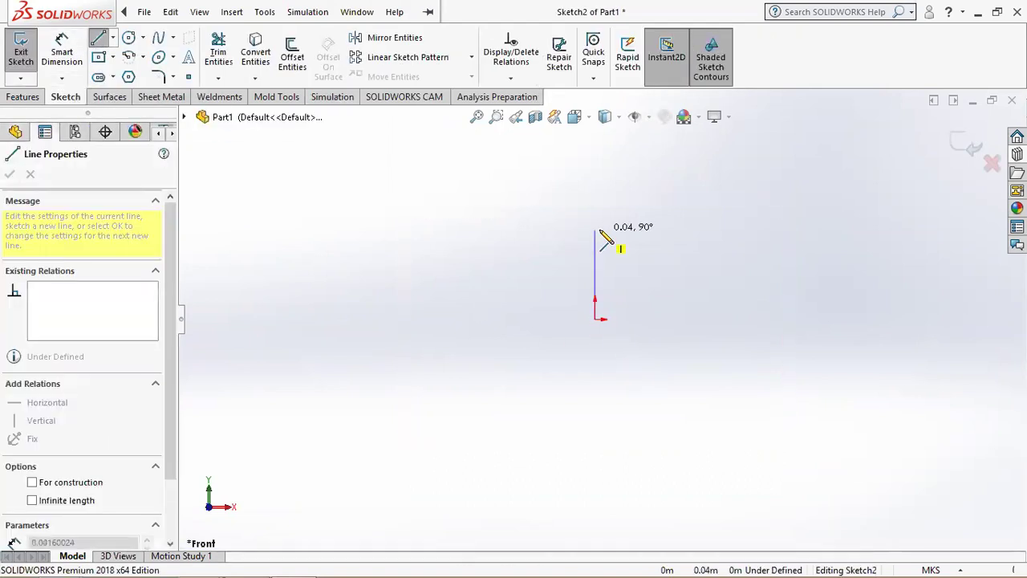
pyautogui.click(594, 230)
pyautogui.click(771, 231)
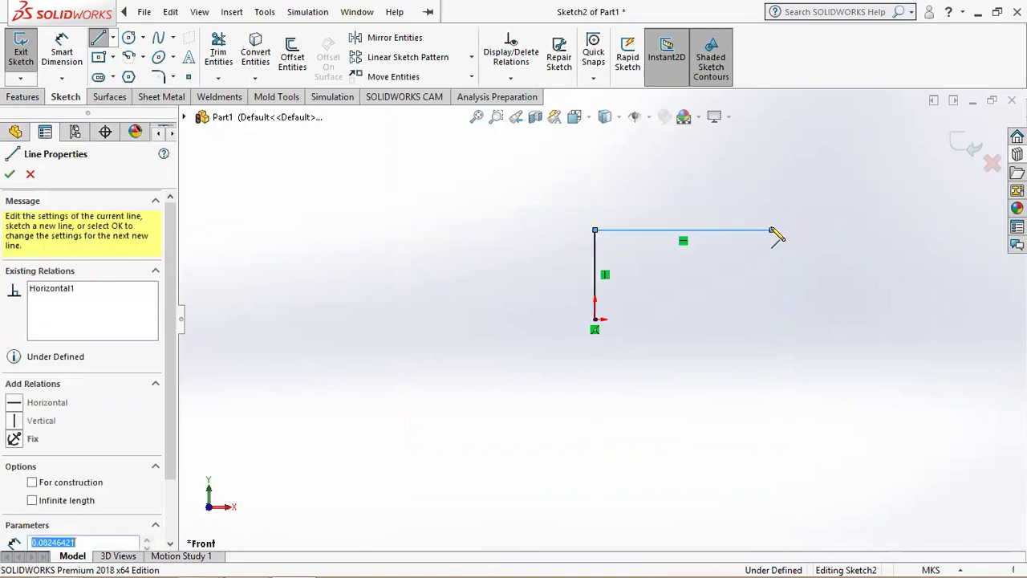
pyautogui.click(772, 230)
pyautogui.press('Escape')
# - Dimension the horizontal line 1.2 m and the vertical line 0.65 m, then exit the sketch
pyautogui.click(62, 52)
pyautogui.click(697, 233)
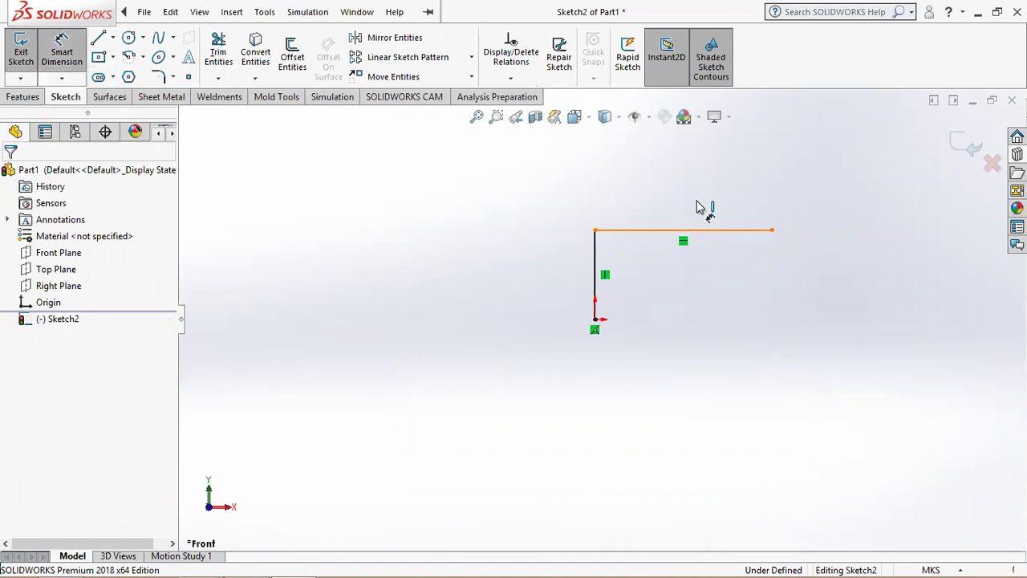
pyautogui.click(697, 205)
pyautogui.write('1.2')
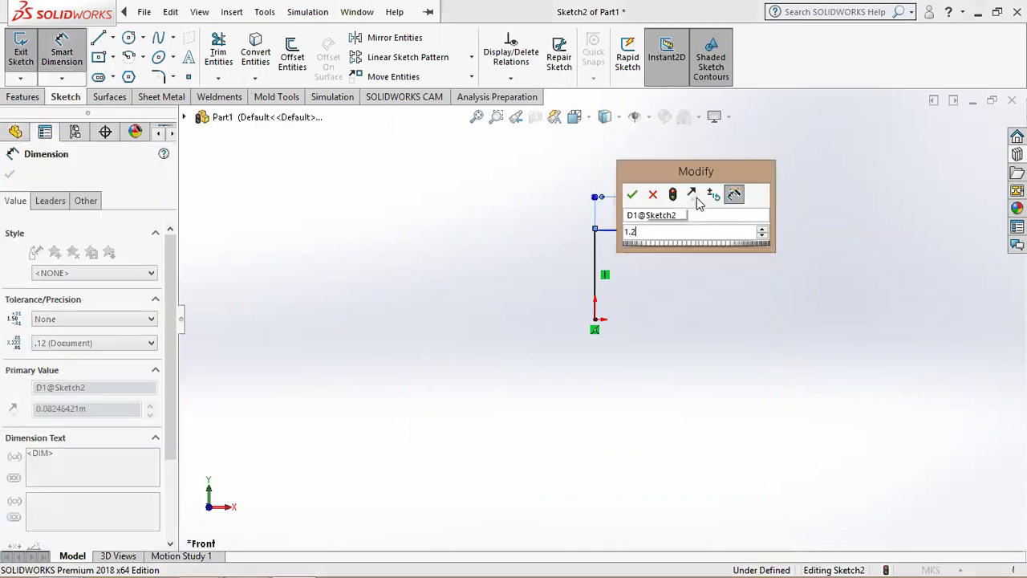
pyautogui.press('Return')
pyautogui.click(595, 273)
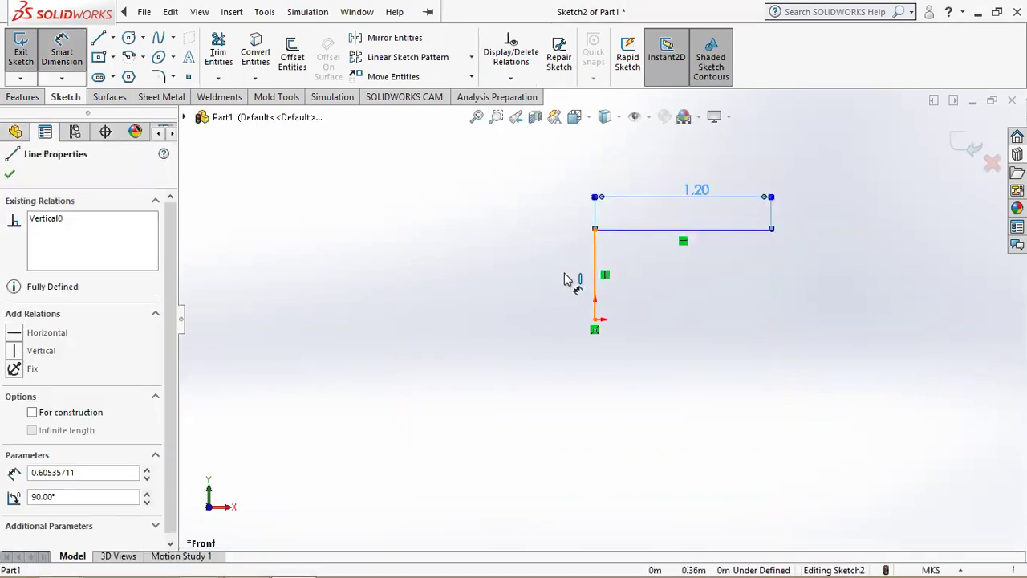
pyautogui.click(564, 278)
pyautogui.write('0.65')
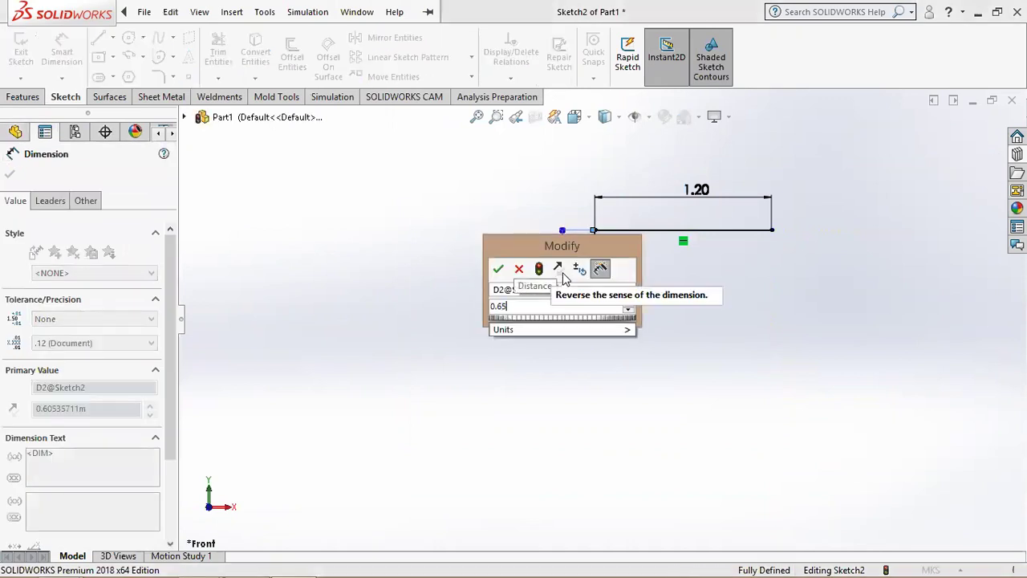
pyautogui.press('Return')
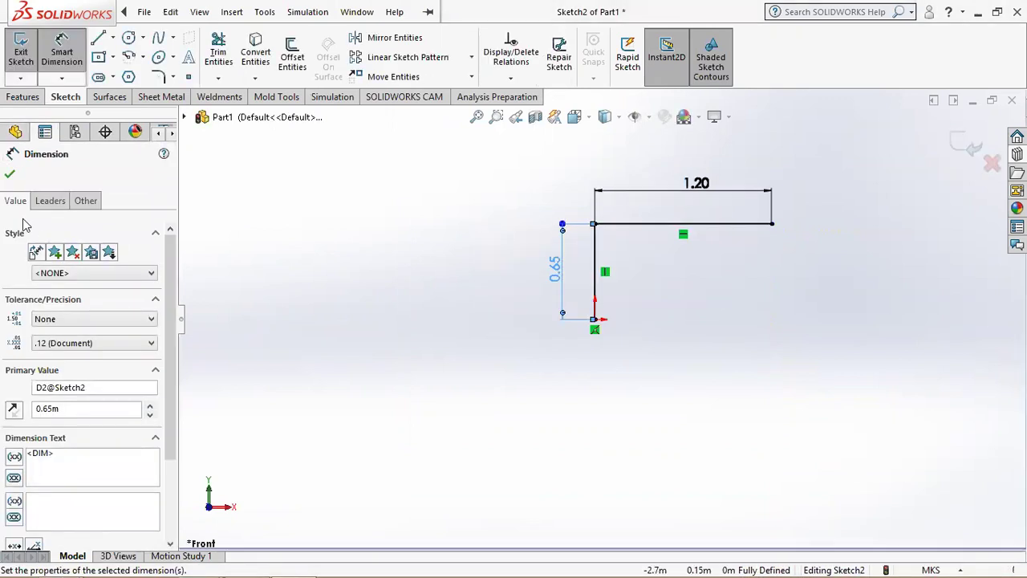
pyautogui.click(10, 176)
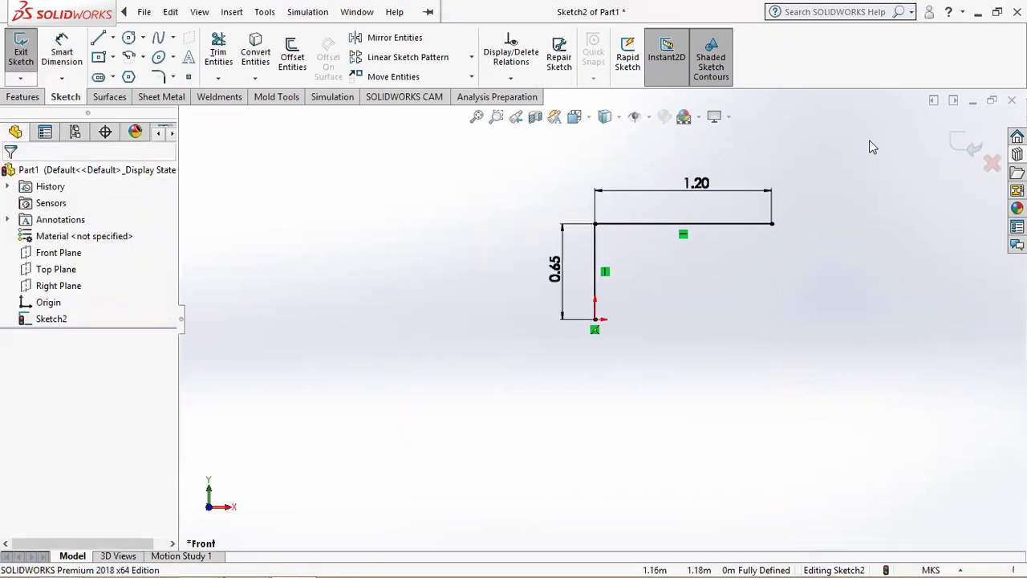
pyautogui.click(967, 146)
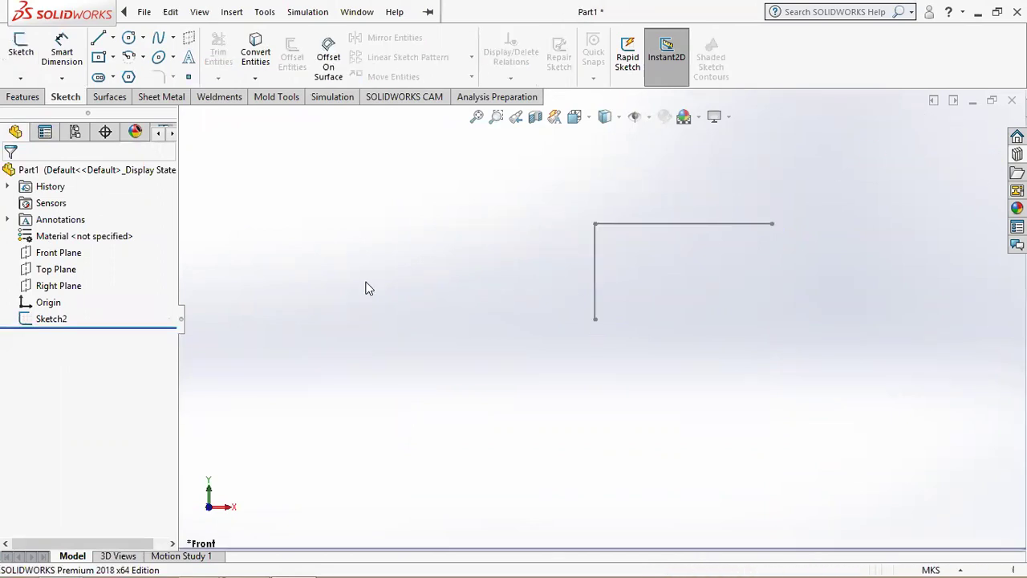
# - Build an ISO pipe 21.3 x 2.3 structural member along both lines of the L sketch
pyautogui.click(219, 96)
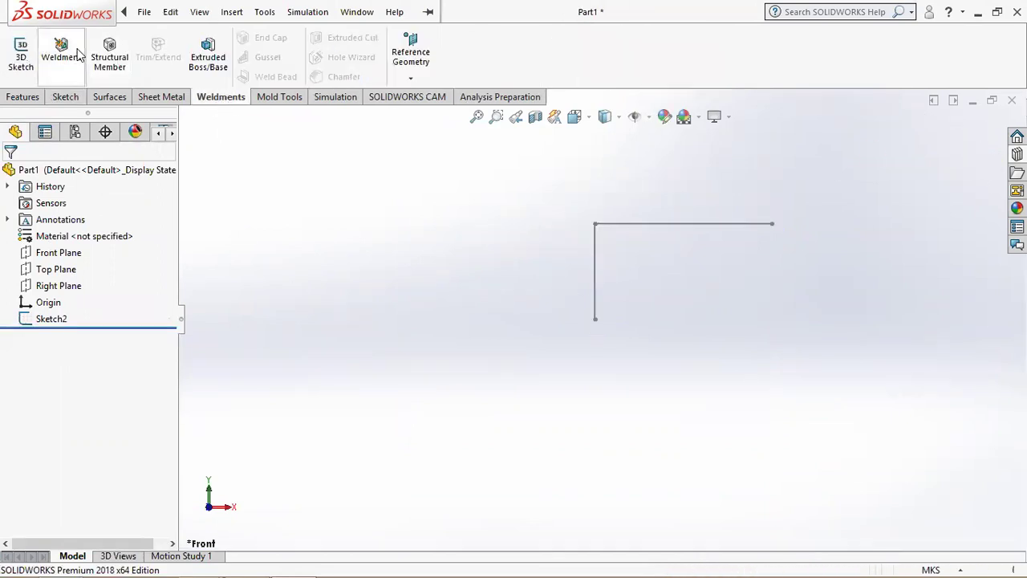
pyautogui.click(119, 51)
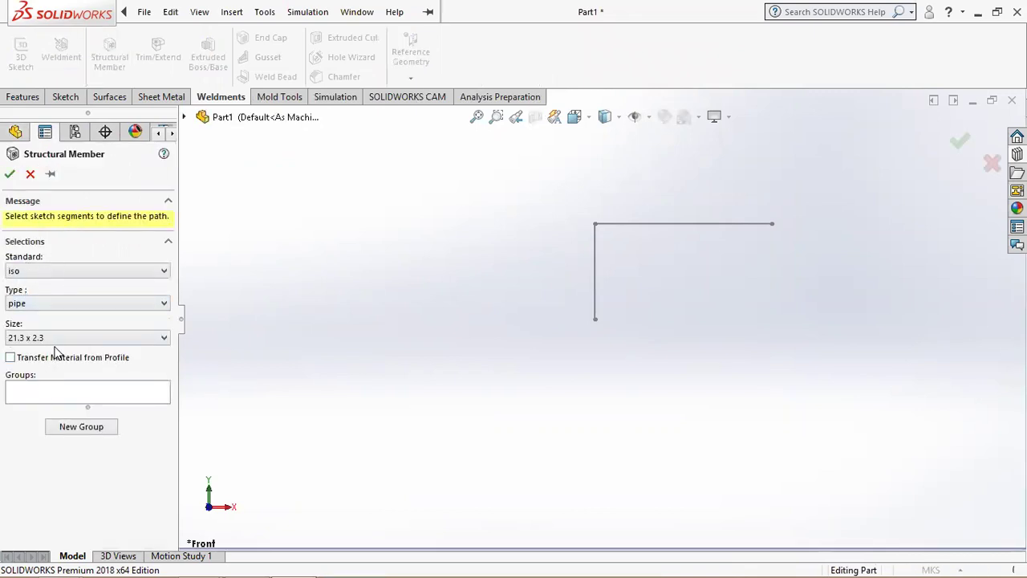
pyautogui.click(90, 403)
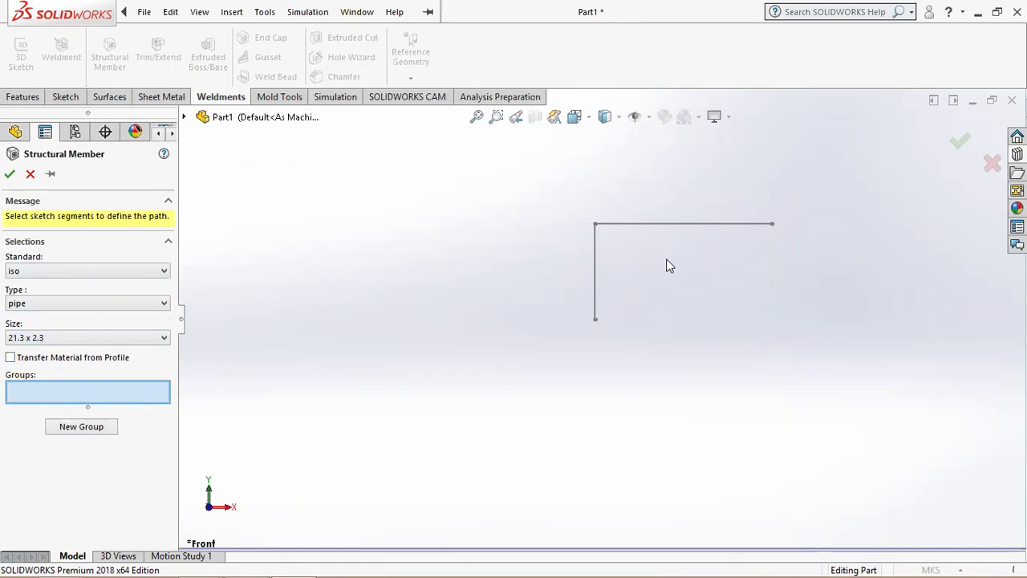
pyautogui.click(654, 225)
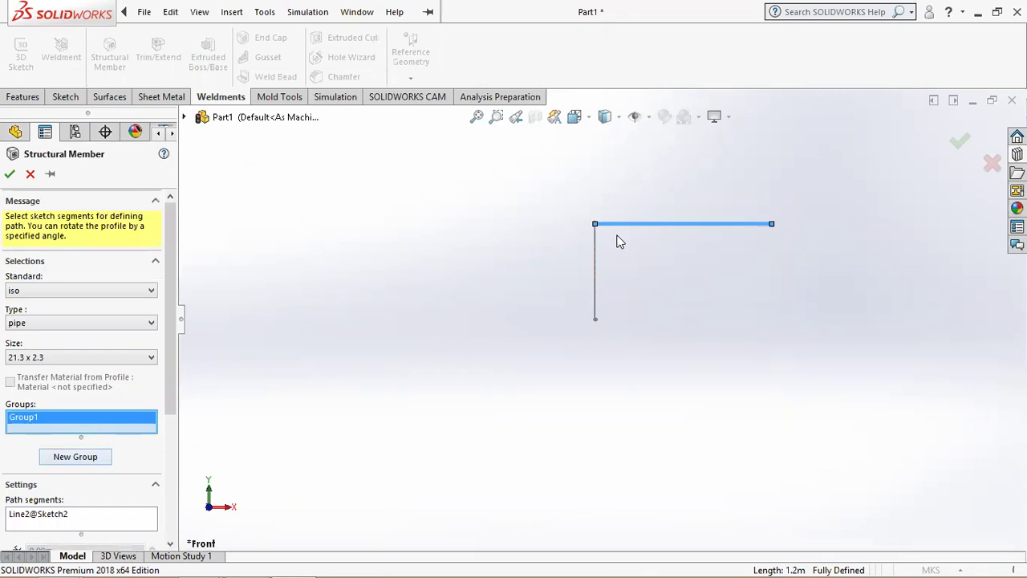
pyautogui.click(597, 278)
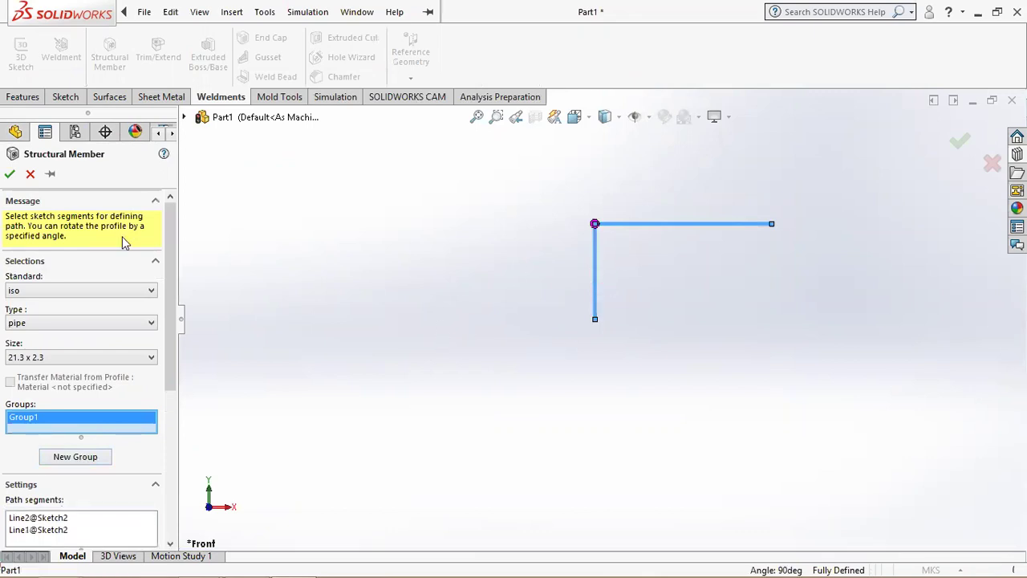
pyautogui.click(9, 174)
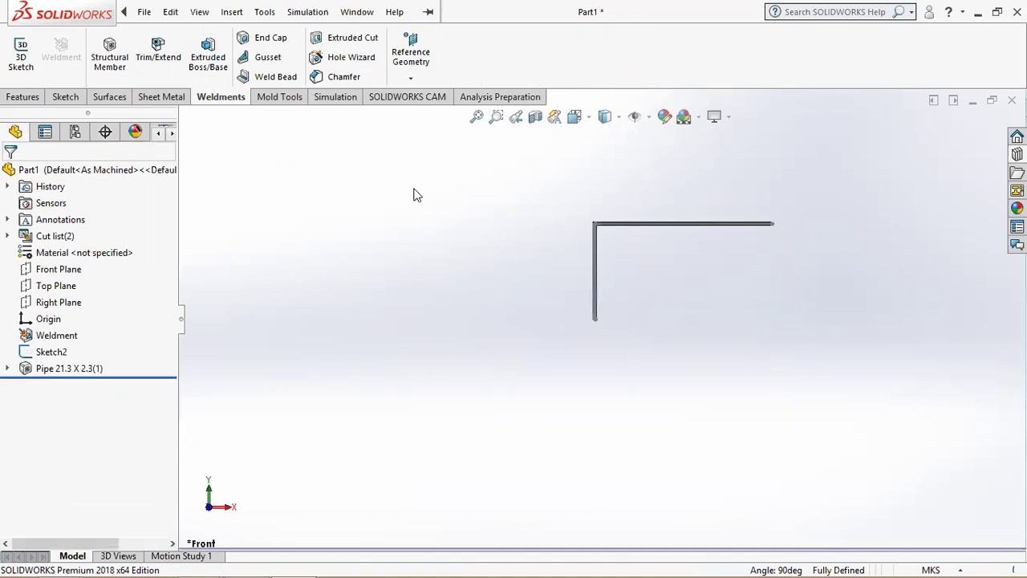
# - Open the pipe profile Sketch1 in Normal To view and zoom onto its circles
pyautogui.click(7, 368)
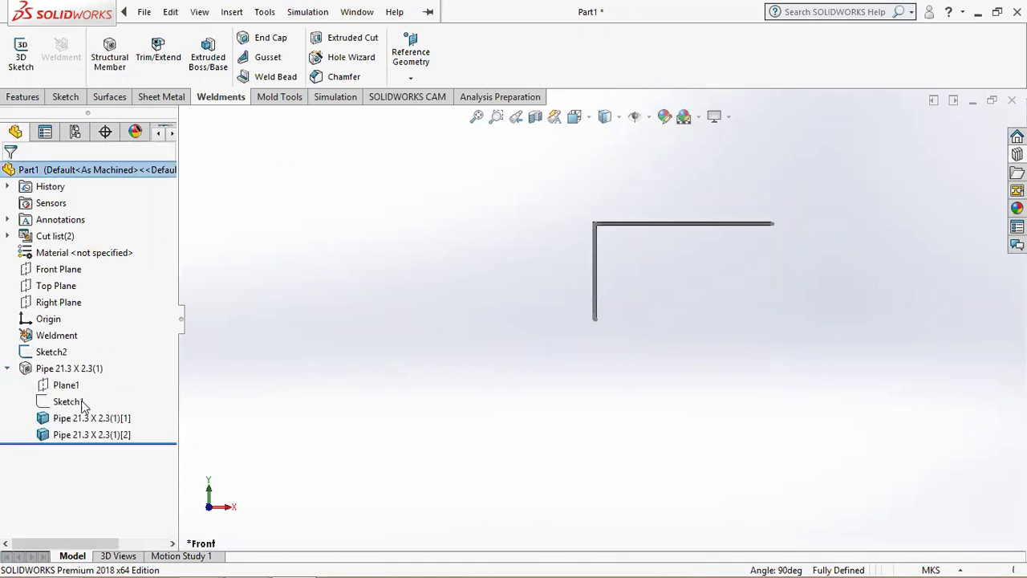
pyautogui.click(68, 399)
pyautogui.click(84, 352)
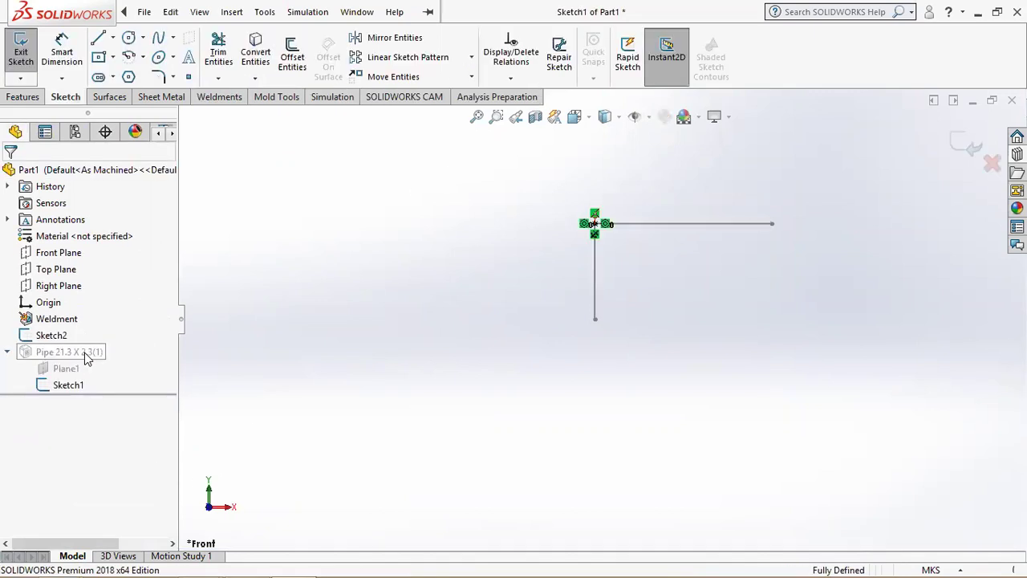
pyautogui.click(574, 116)
pyautogui.click(658, 206)
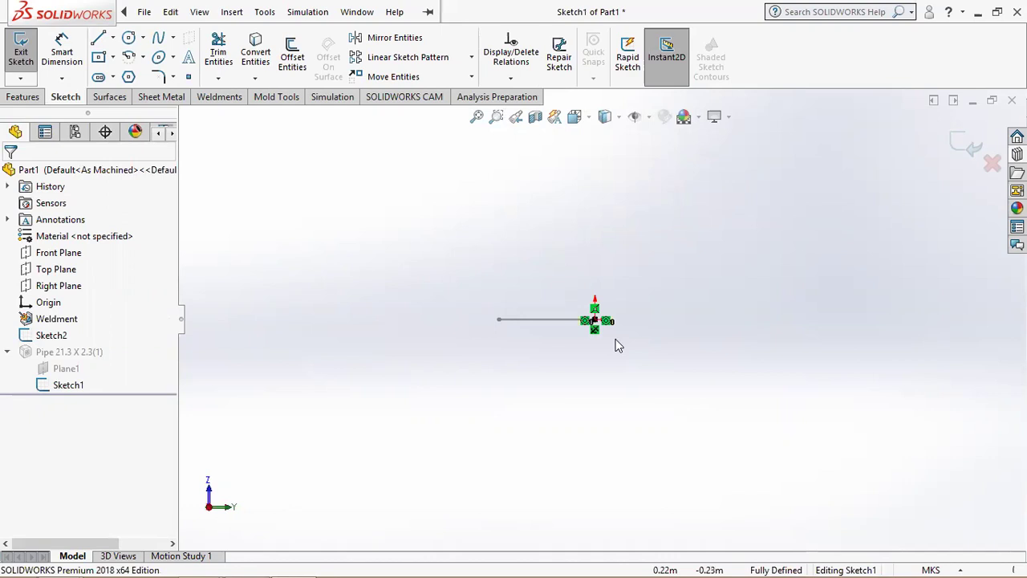
pyautogui.moveTo(525, 239); pyautogui.dragTo(646, 407)
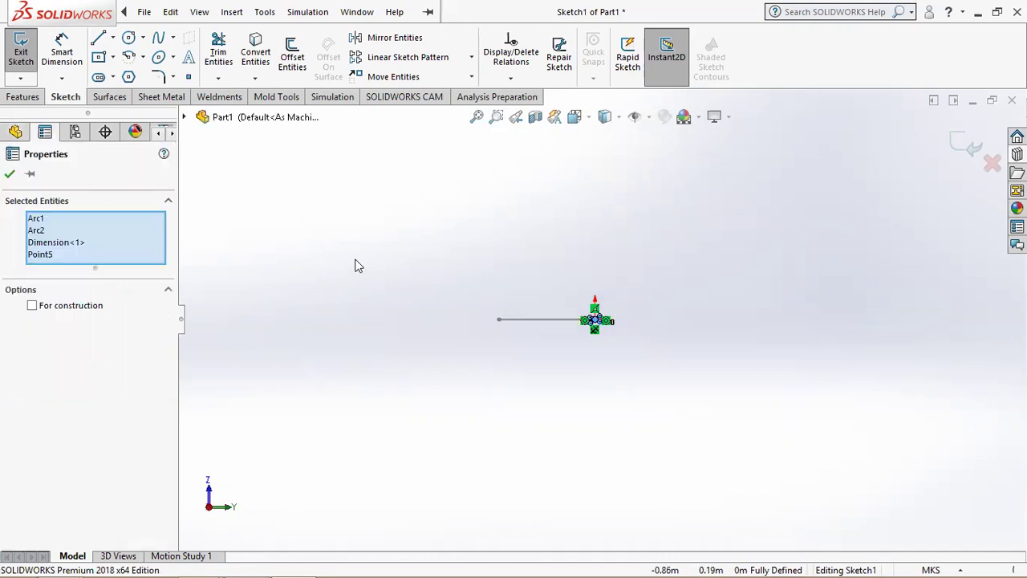
pyautogui.press('Escape')
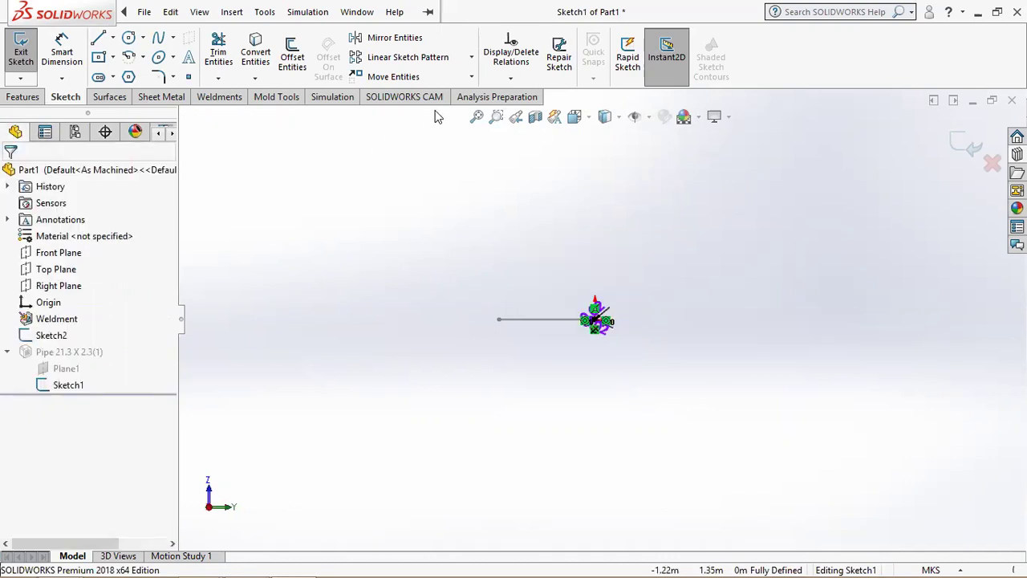
pyautogui.click(496, 117)
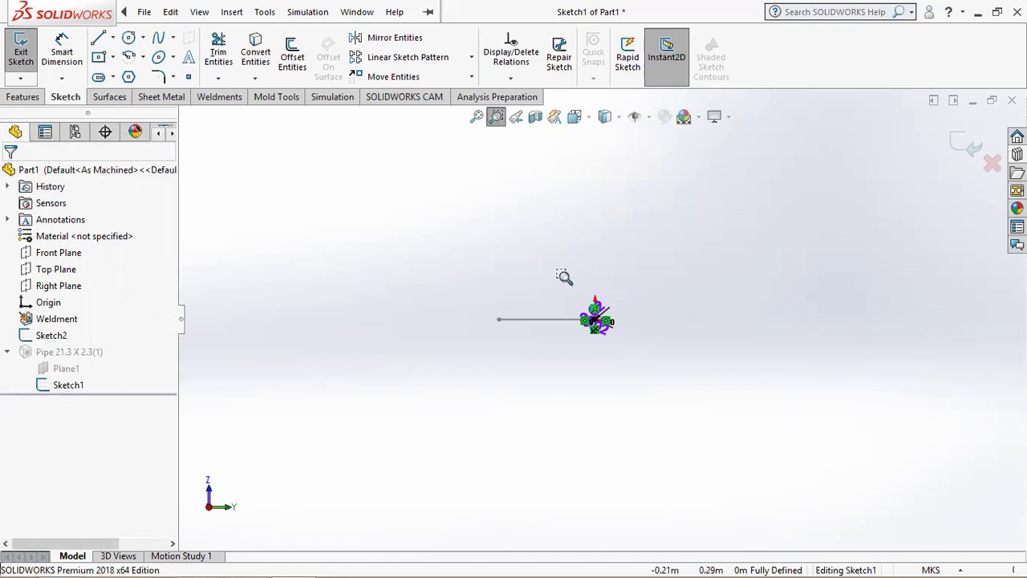
pyautogui.moveTo(564, 277); pyautogui.dragTo(630, 367)
pyautogui.moveTo(550, 284); pyautogui.dragTo(715, 378)
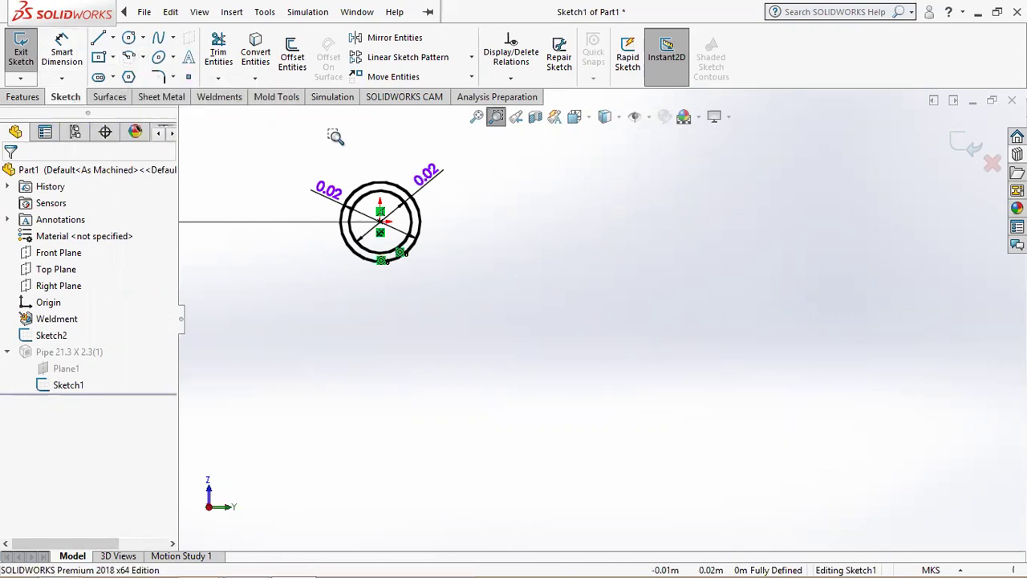
pyautogui.click(495, 116)
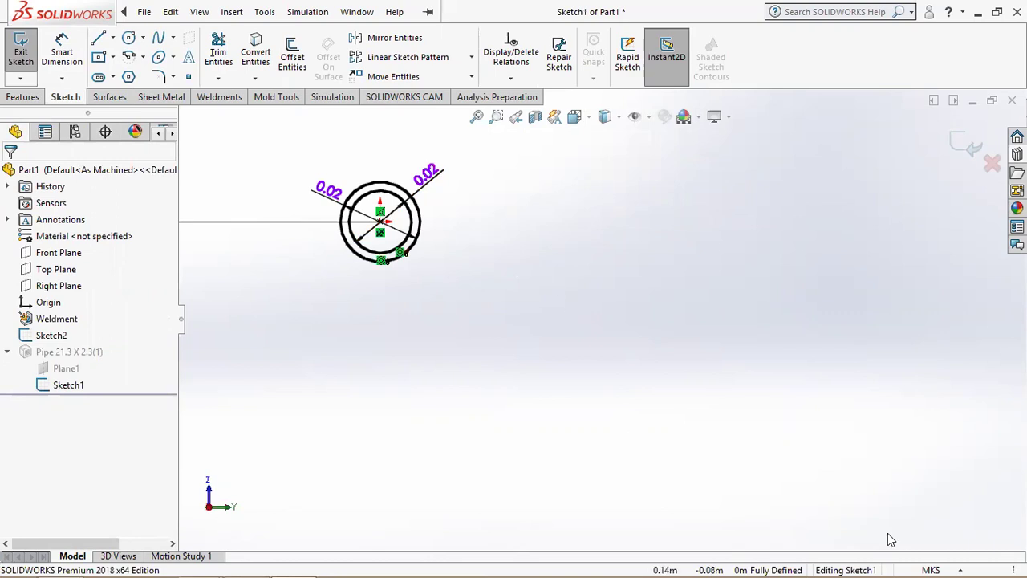
# - Switch units to MMGS, change the profile diameters to 200 and 176 mm, and rebuild the pipe
pyautogui.click(955, 566)
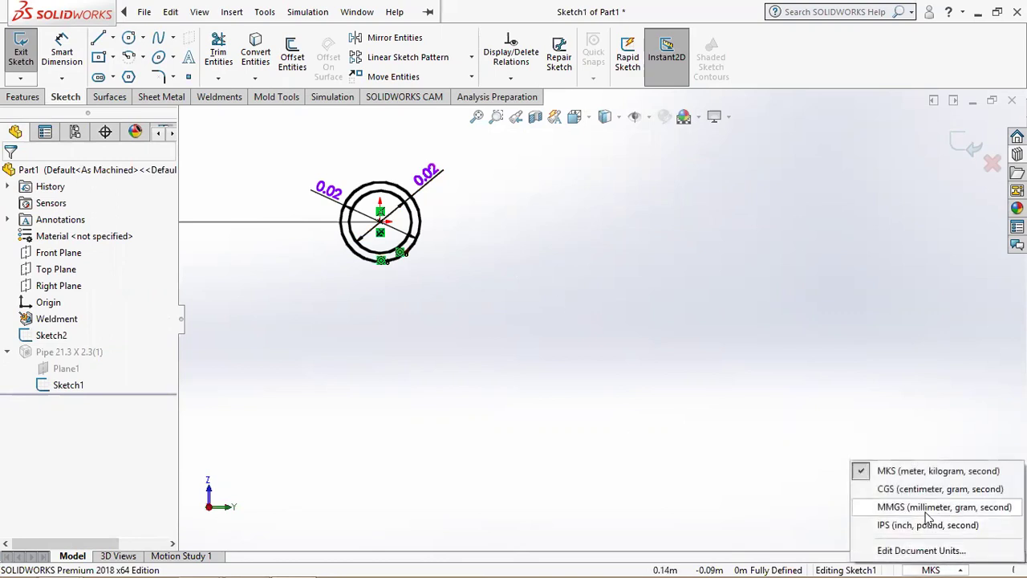
pyautogui.click(927, 507)
pyautogui.hotkey('ctrl', 'b')
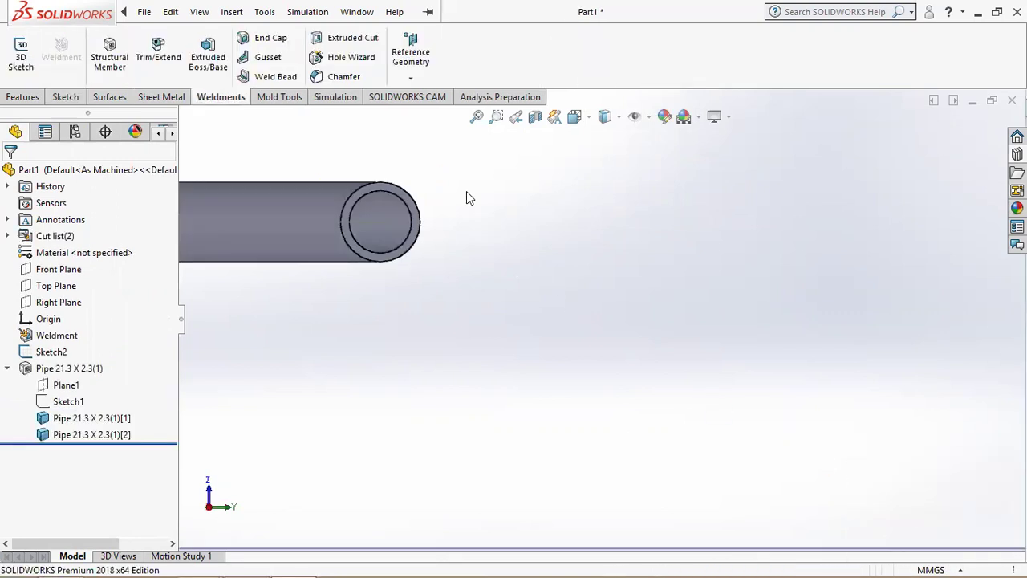
pyautogui.click(54, 404)
pyautogui.click(70, 355)
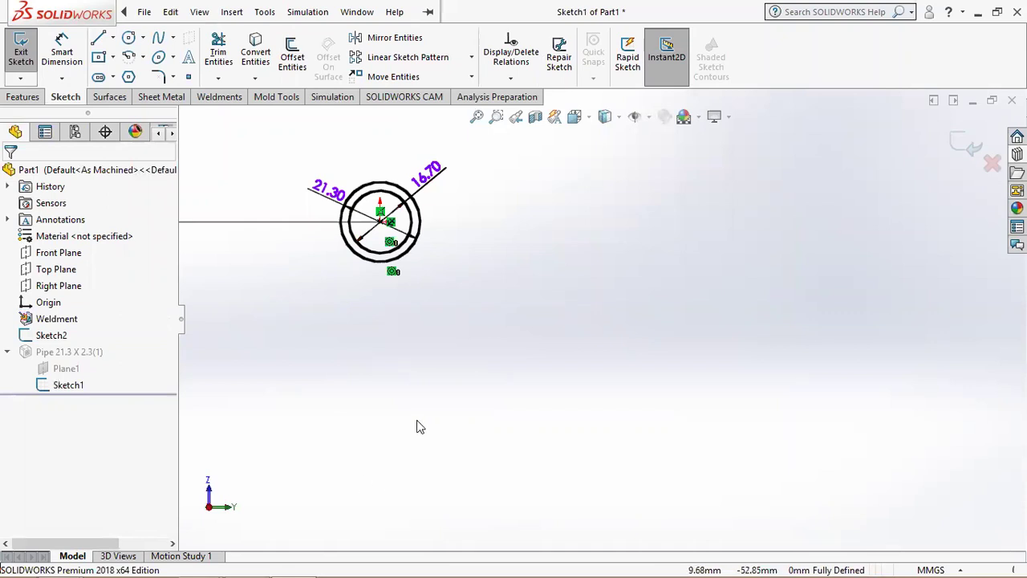
pyautogui.click(329, 192)
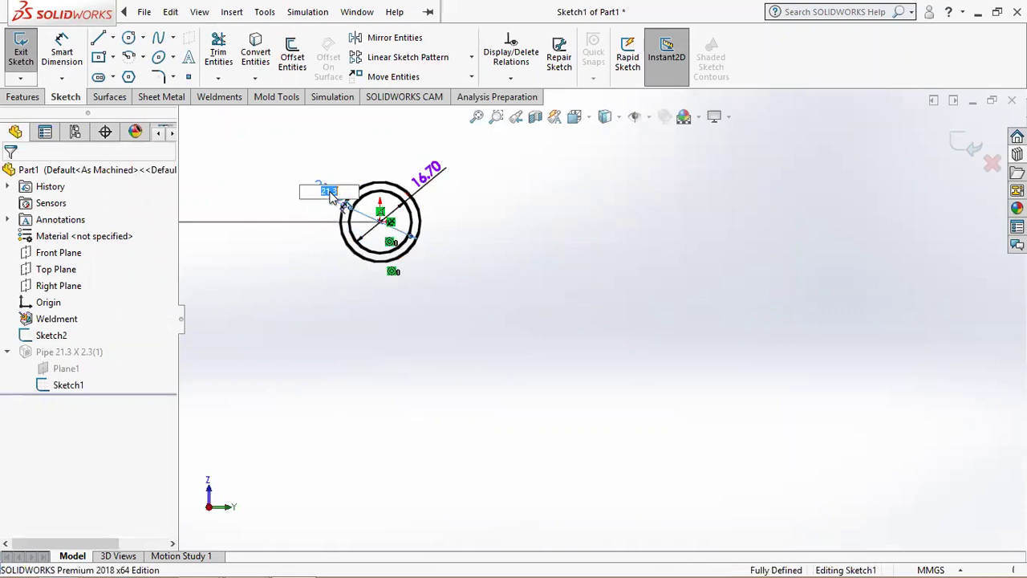
pyautogui.press('Return')
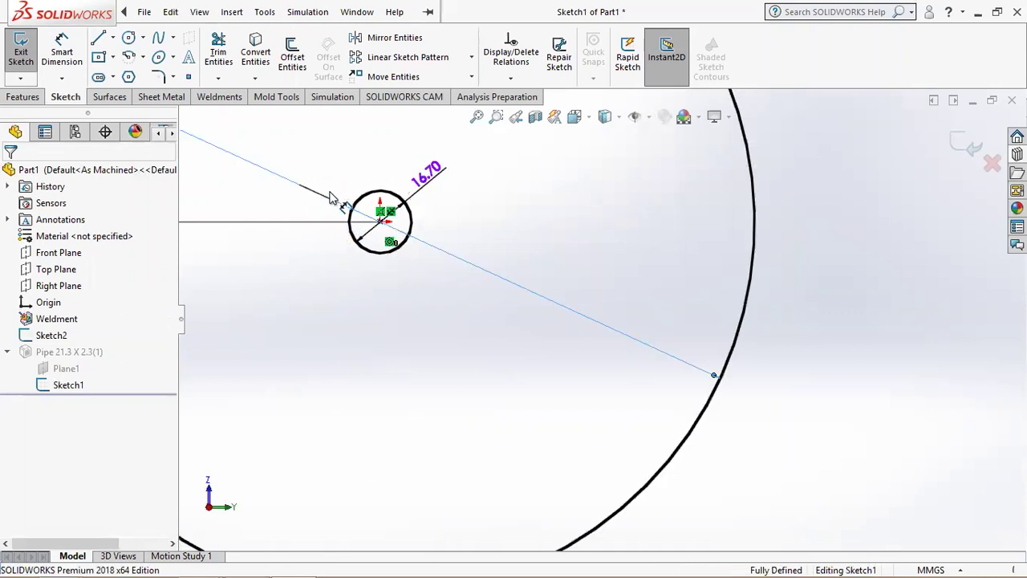
pyautogui.click(421, 174)
pyautogui.write('176')
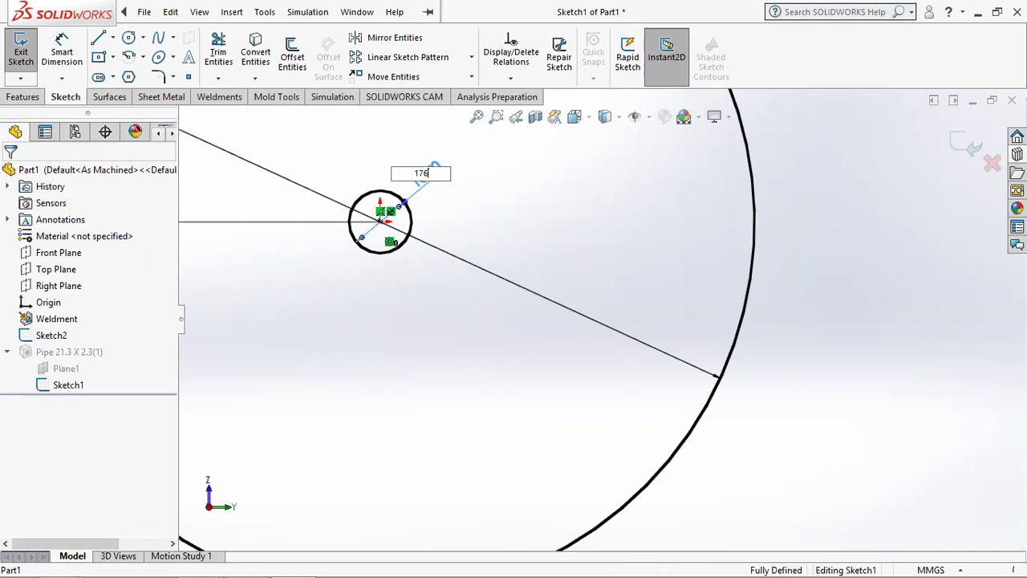
pyautogui.press('Return')
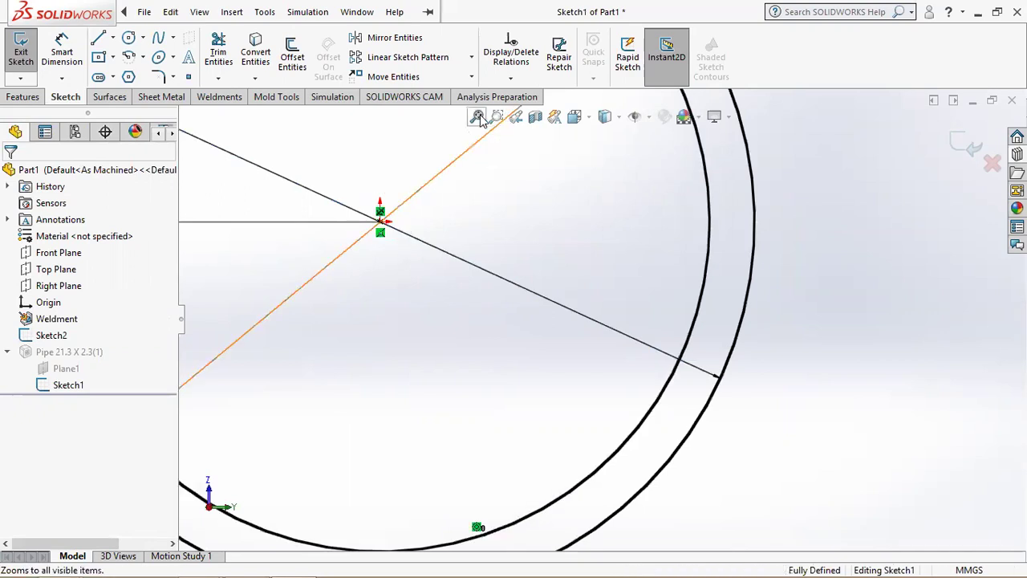
pyautogui.click(477, 116)
pyautogui.click(958, 146)
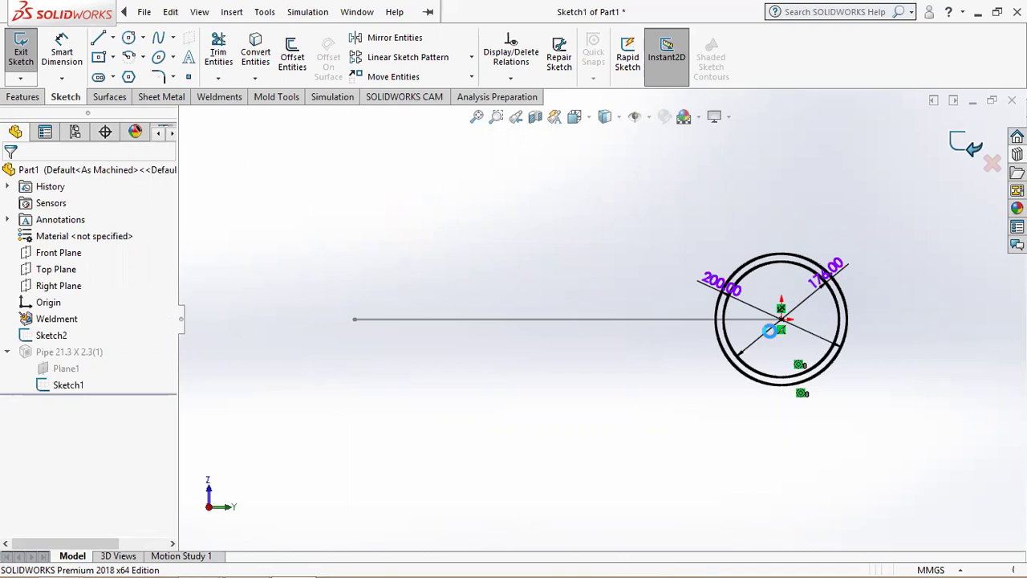
# - Show the thickened L-shaped pipe in isometric view and orbit around it
pyautogui.click(605, 117)
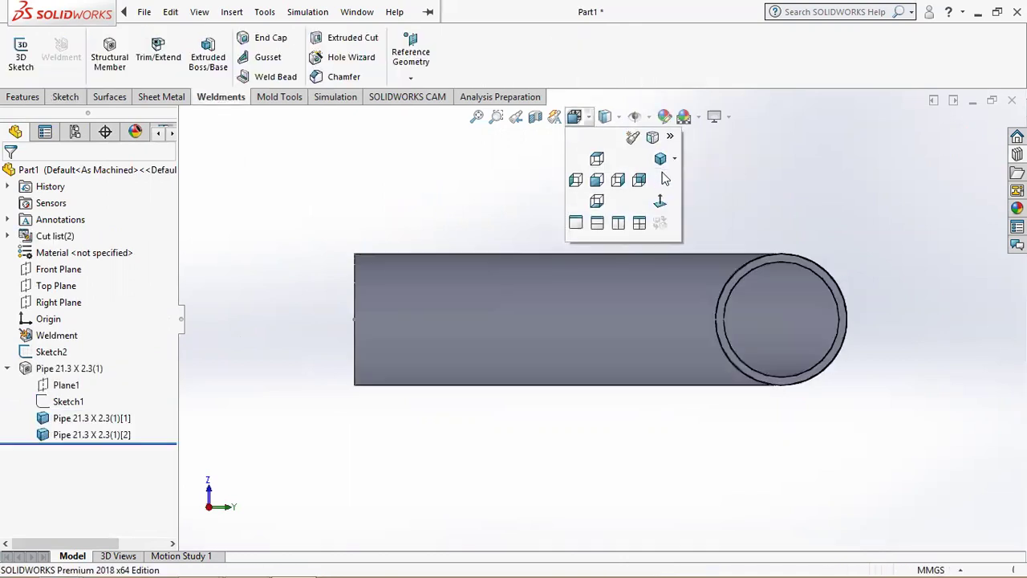
pyautogui.click(662, 157)
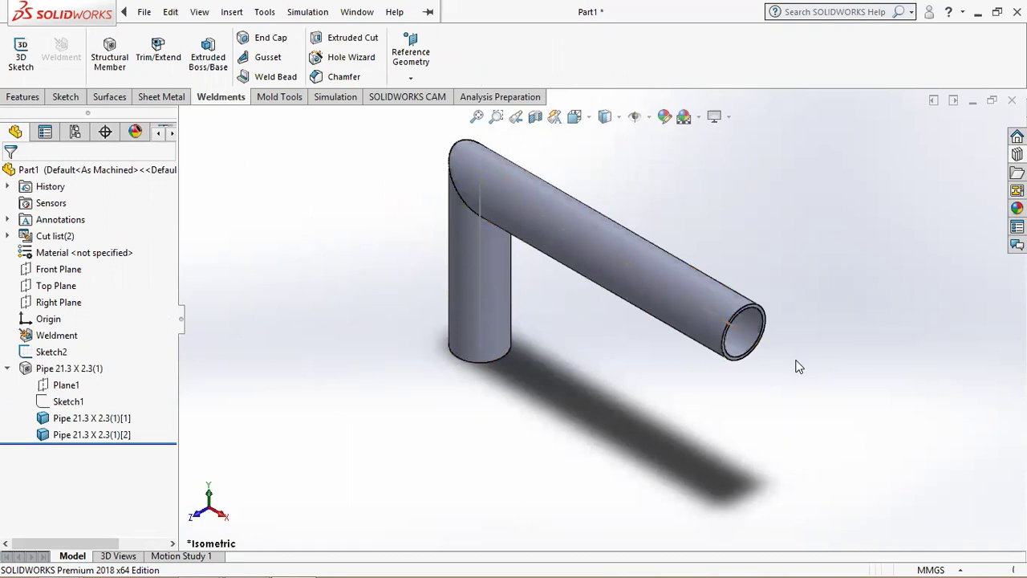
pyautogui.moveTo(618, 347)
pyautogui.mouseDown(button='middle')
pyautogui.moveTo(713, 268)
pyautogui.moveTo(689, 133)
pyautogui.moveTo(663, 217)
pyautogui.moveTo(747, 176)
pyautogui.moveTo(724, 136)
pyautogui.moveTo(719, 263)
pyautogui.mouseUp(button='middle')
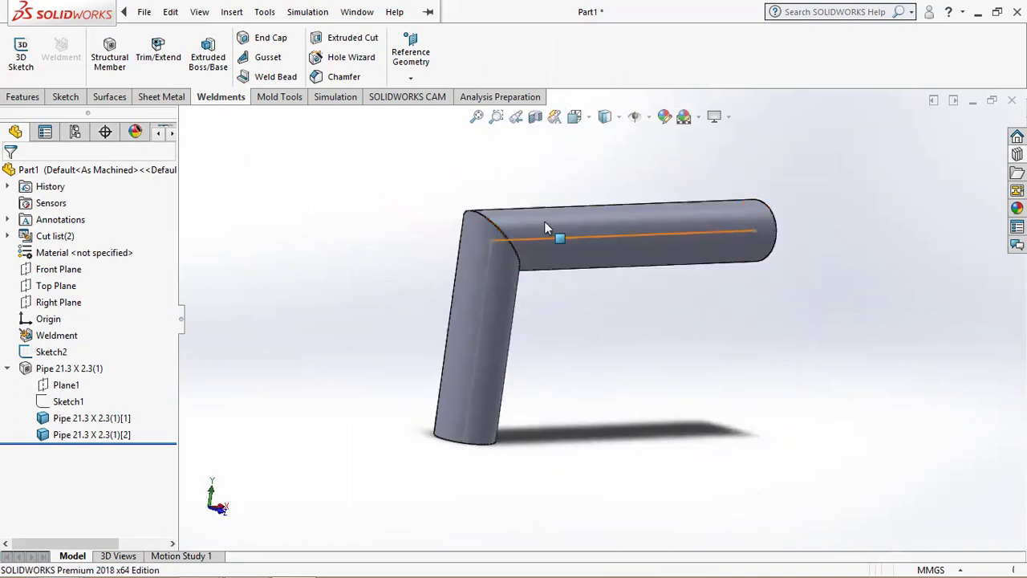
pyautogui.click(321, 97)
# - Create the Static 22 static study and apply Alloy Steel to the Part1 pipe body
pyautogui.click(19, 53)
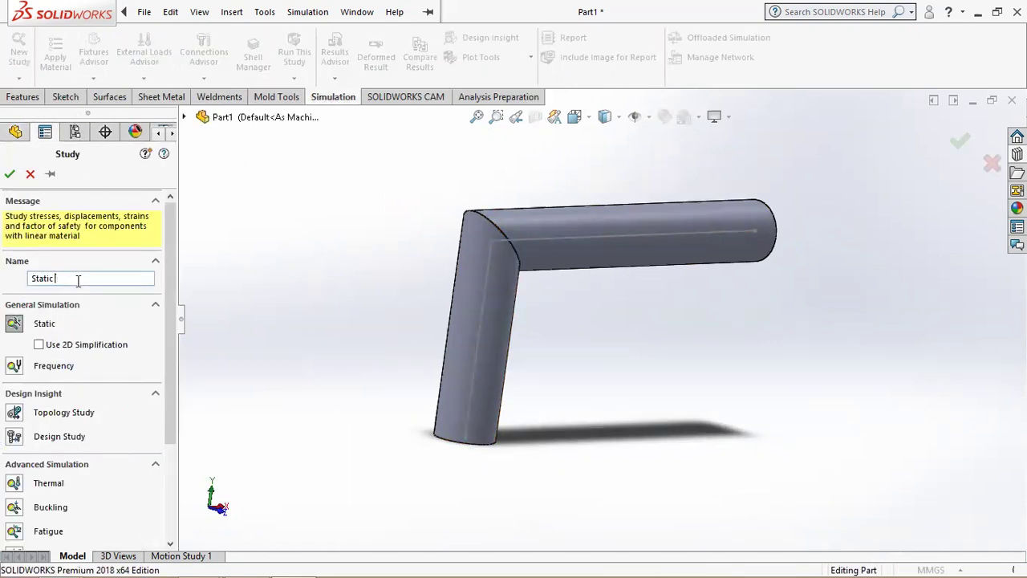
pyautogui.click(9, 174)
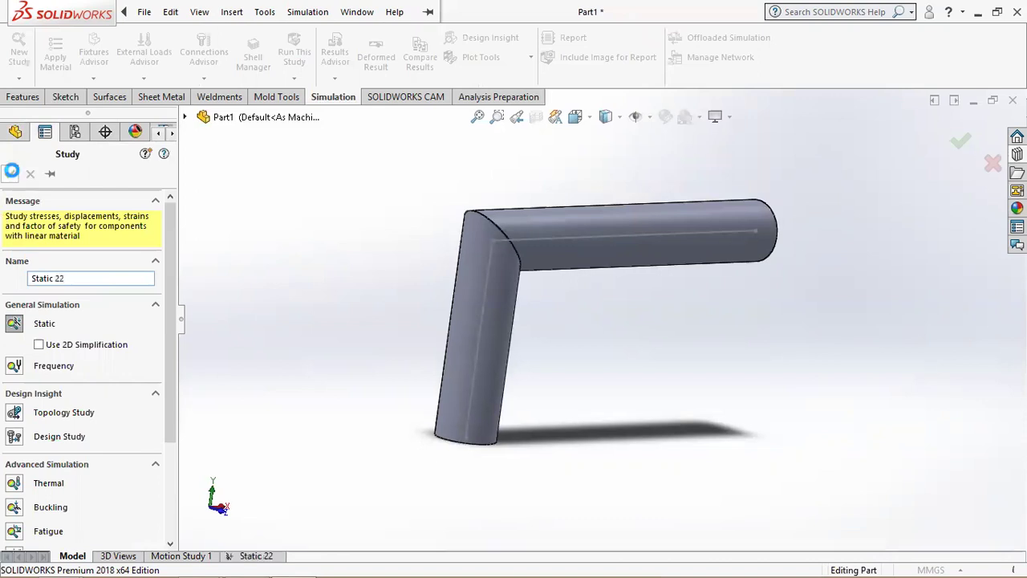
pyautogui.rightClick(50, 288)
pyautogui.click(112, 296)
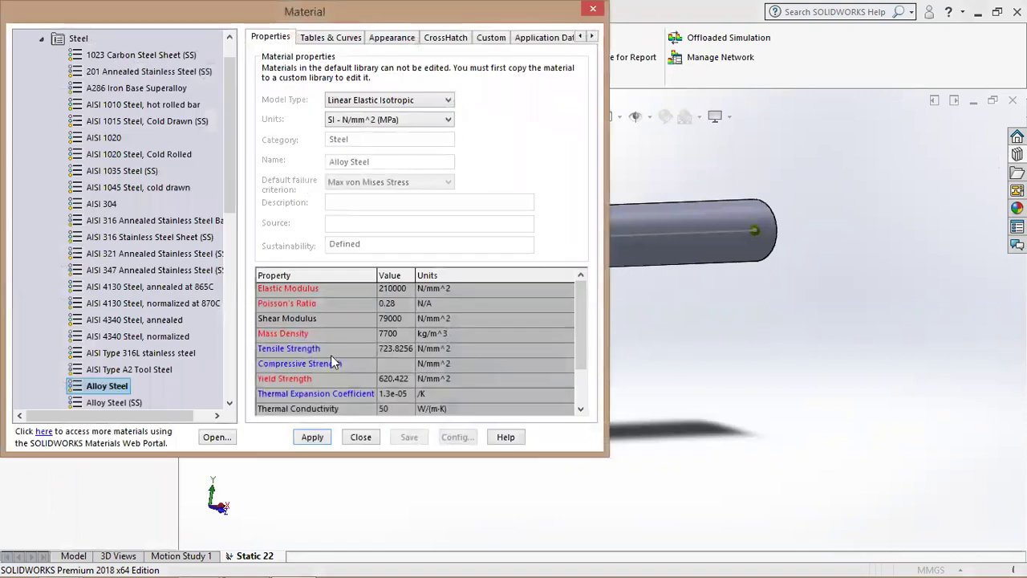
pyautogui.click(313, 438)
pyautogui.click(361, 438)
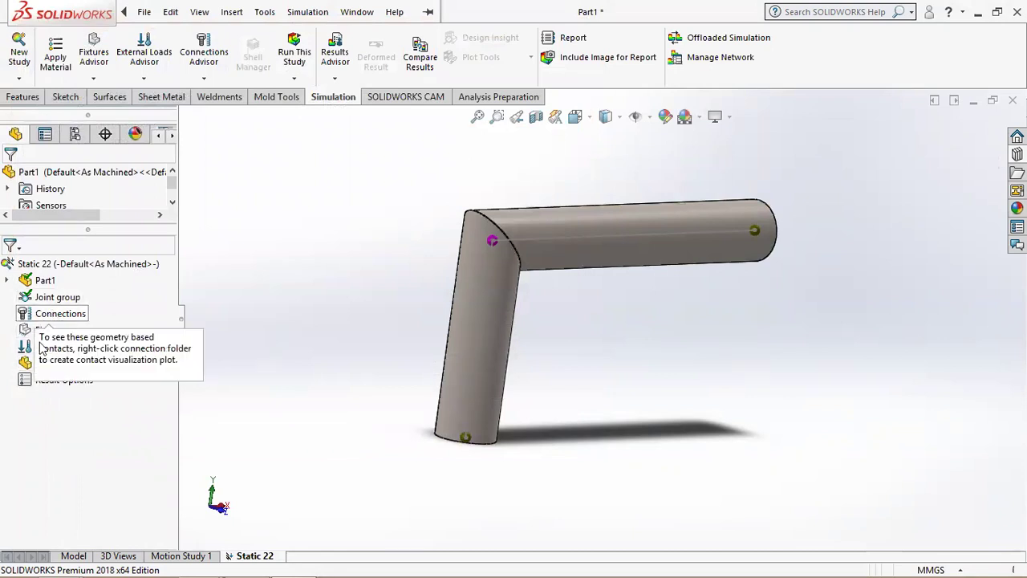
# - View the Fixtures Advisor, then fix the right-end joint Joint<3, 1> as Fixed-1
pyautogui.rightClick(47, 329)
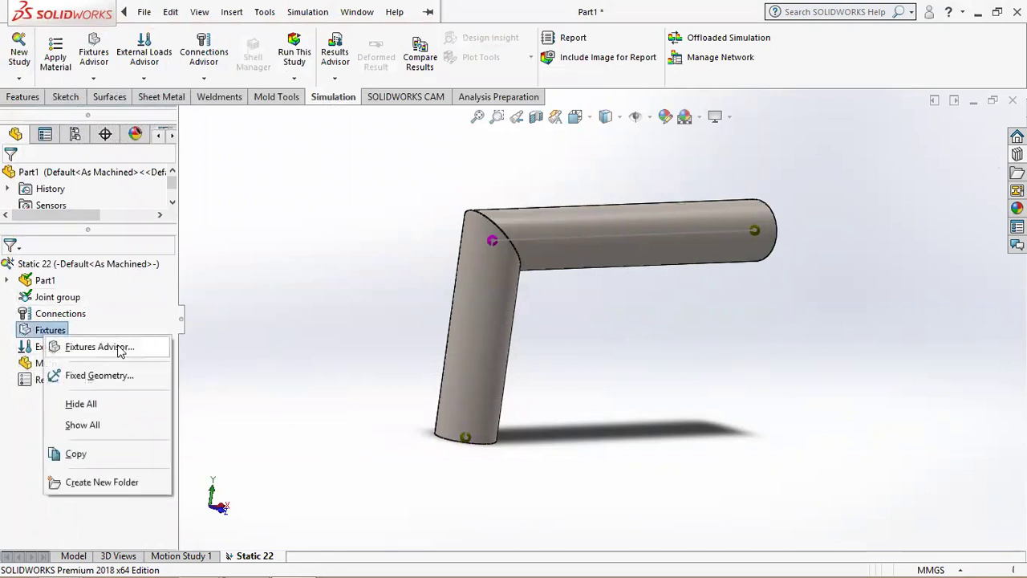
pyautogui.click(98, 347)
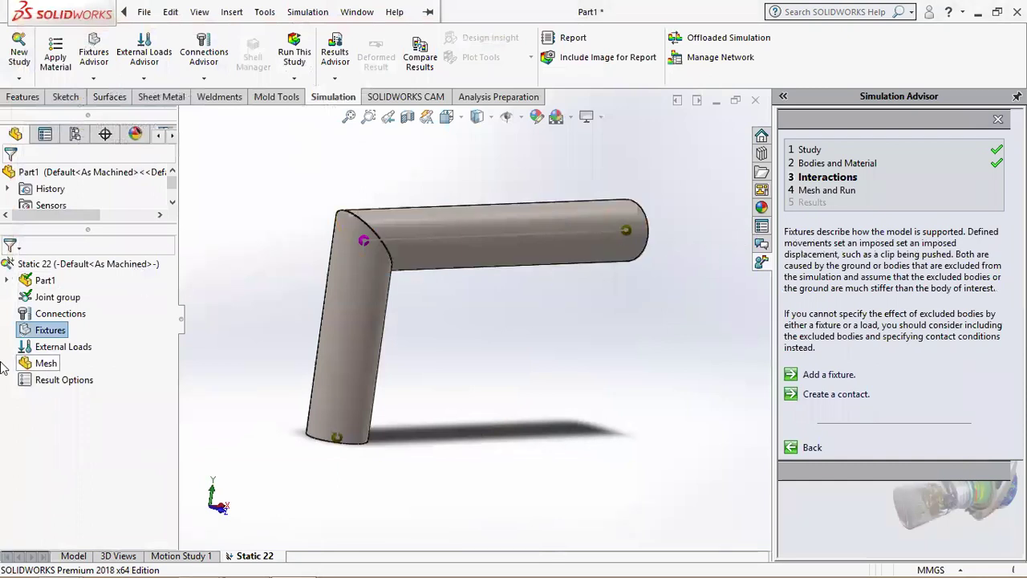
pyautogui.rightClick(45, 330)
pyautogui.click(72, 377)
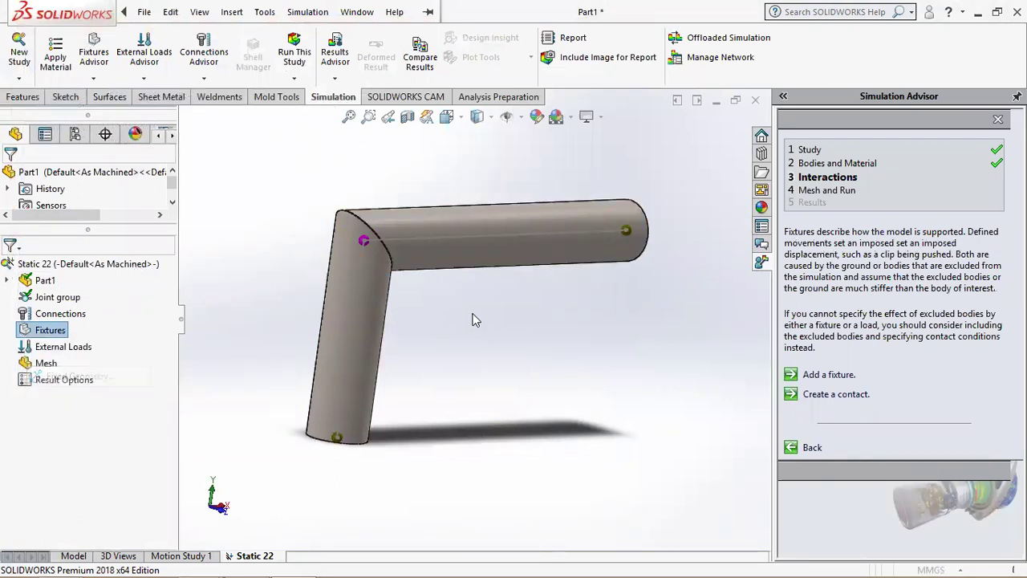
pyautogui.click(626, 230)
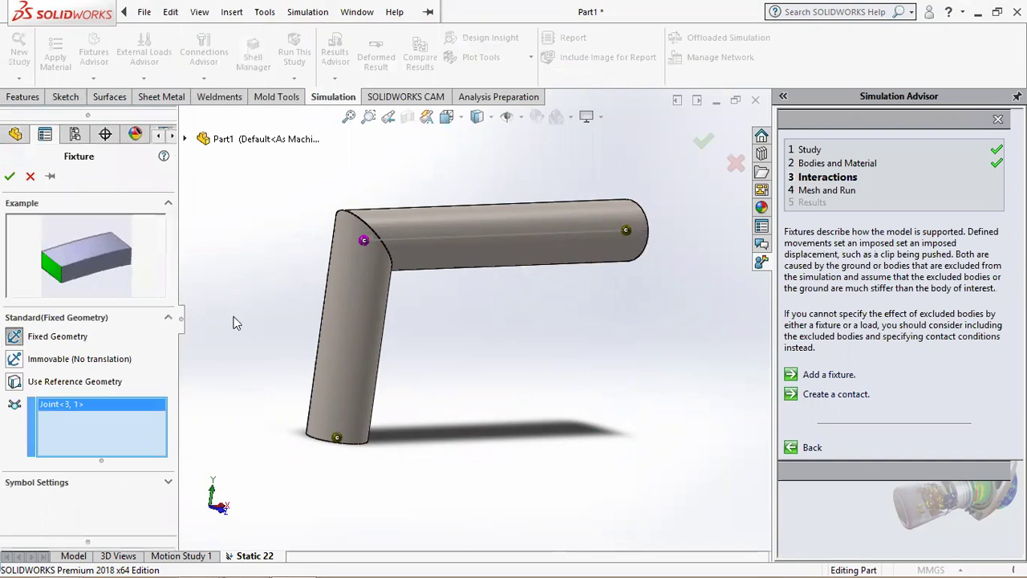
pyautogui.click(10, 177)
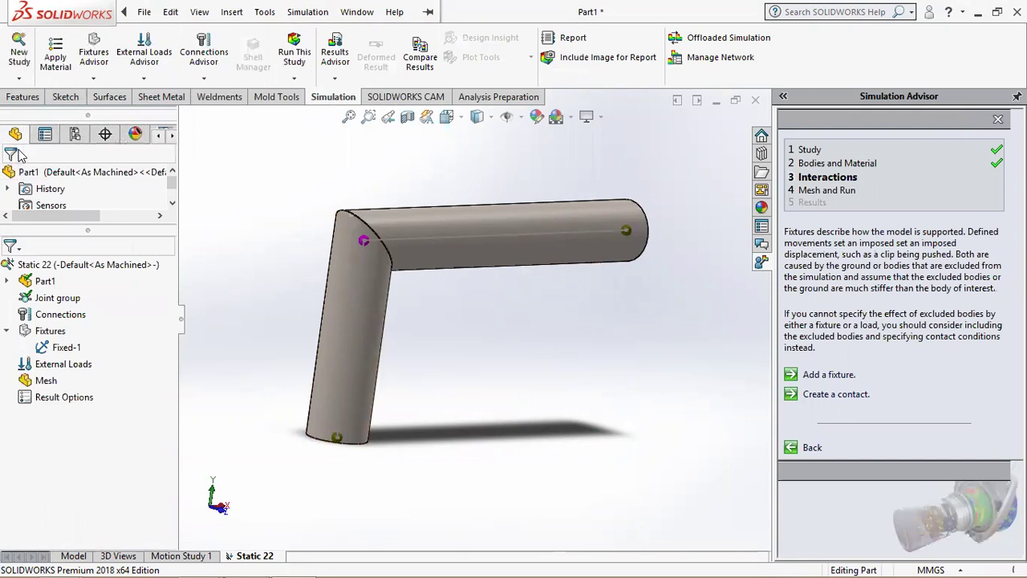
# - Add Force-1: a reversed 9000 N force on the bottom joint, normal to the Top Plane
pyautogui.rightClick(50, 372)
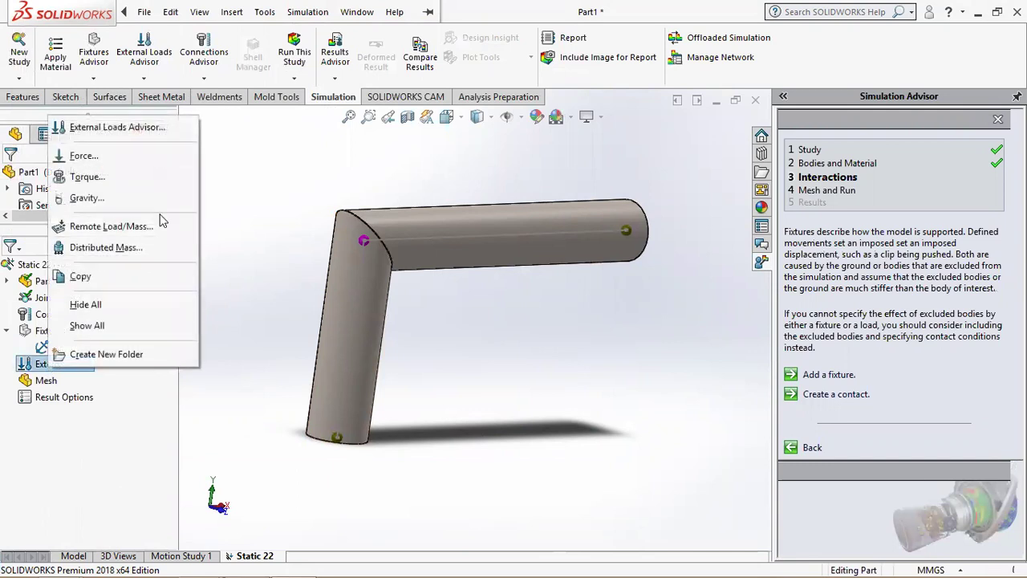
pyautogui.click(80, 153)
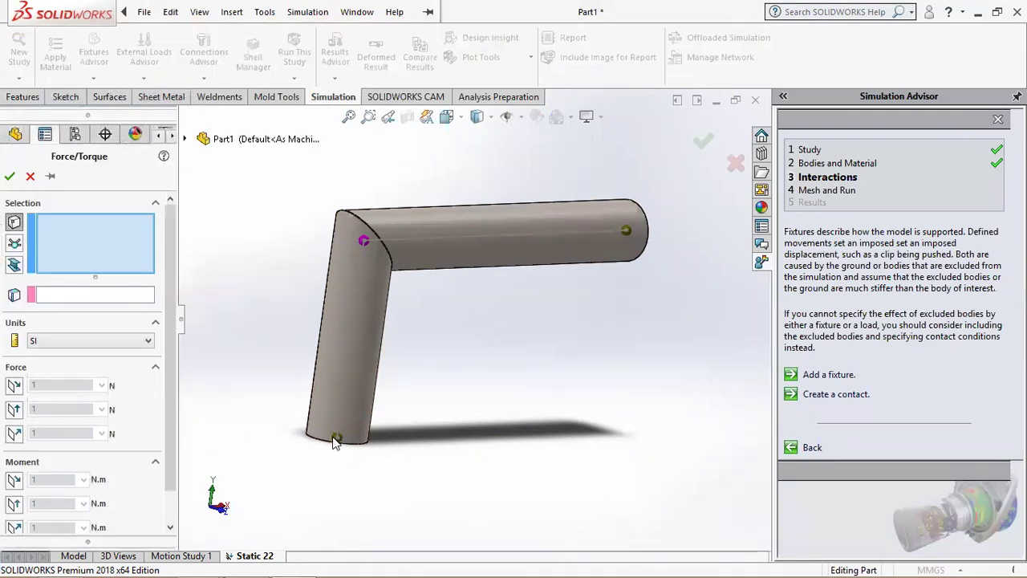
pyautogui.click(13, 245)
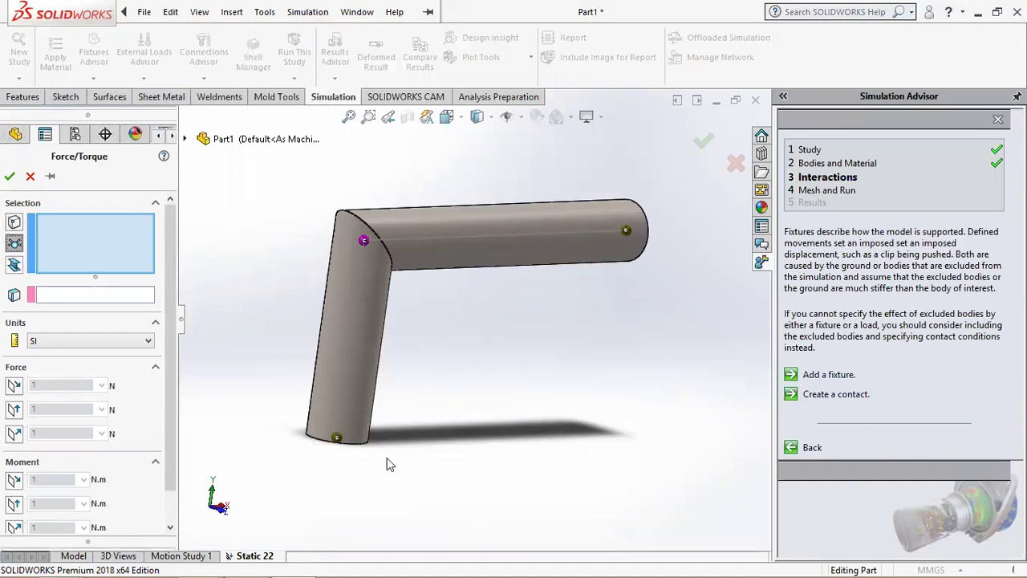
pyautogui.click(336, 438)
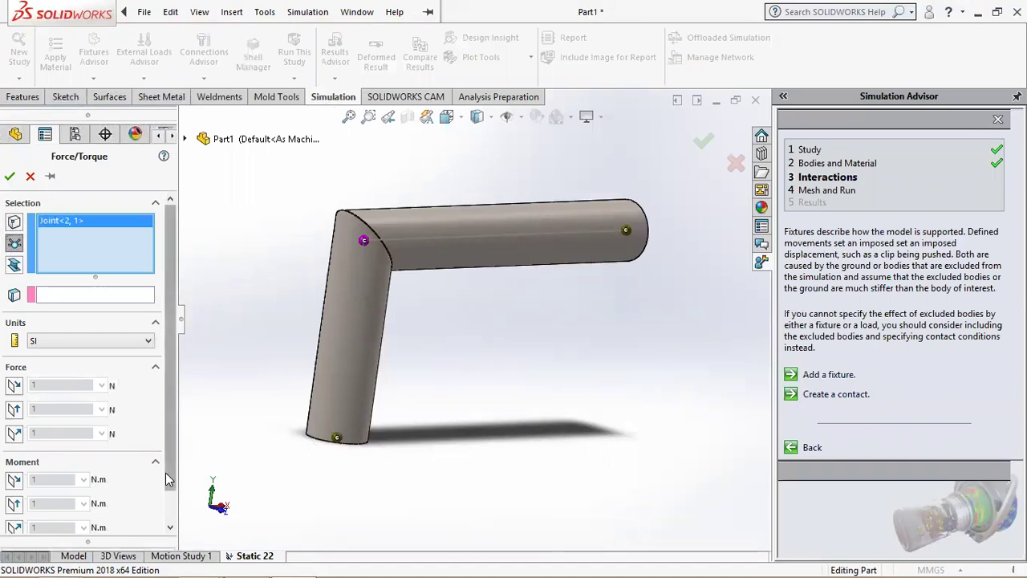
pyautogui.click(95, 295)
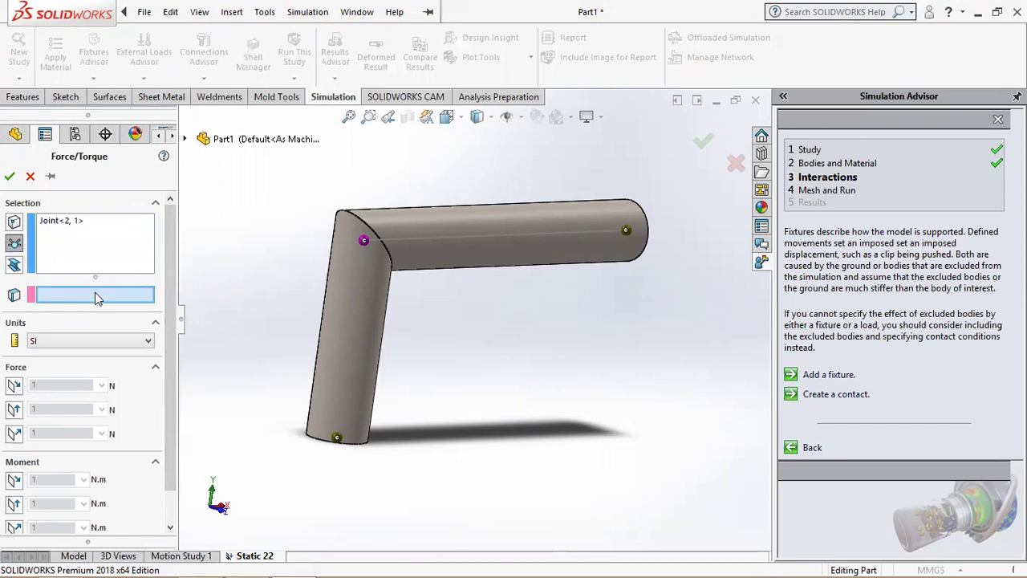
pyautogui.click(185, 139)
pyautogui.click(241, 255)
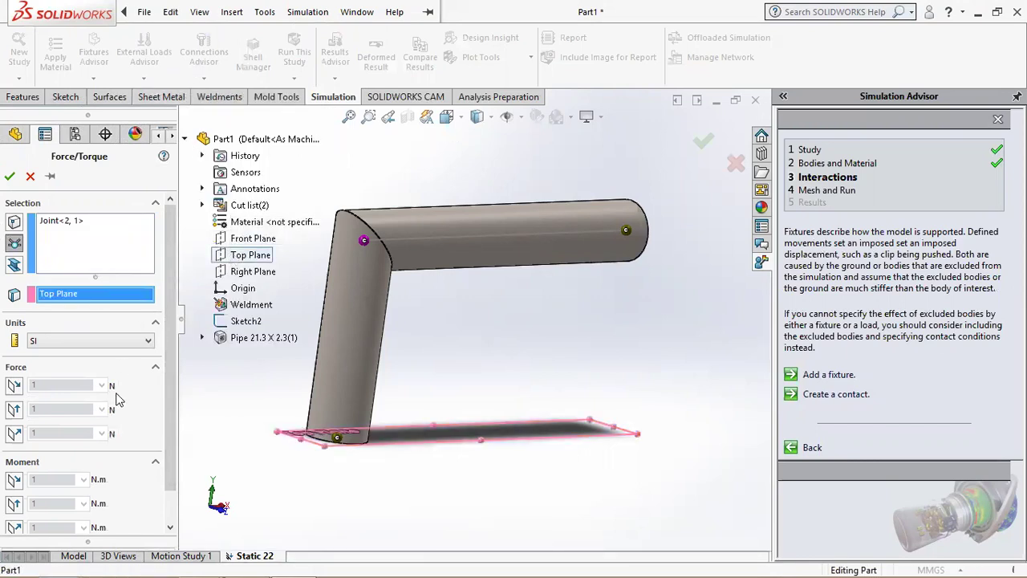
pyautogui.click(14, 433)
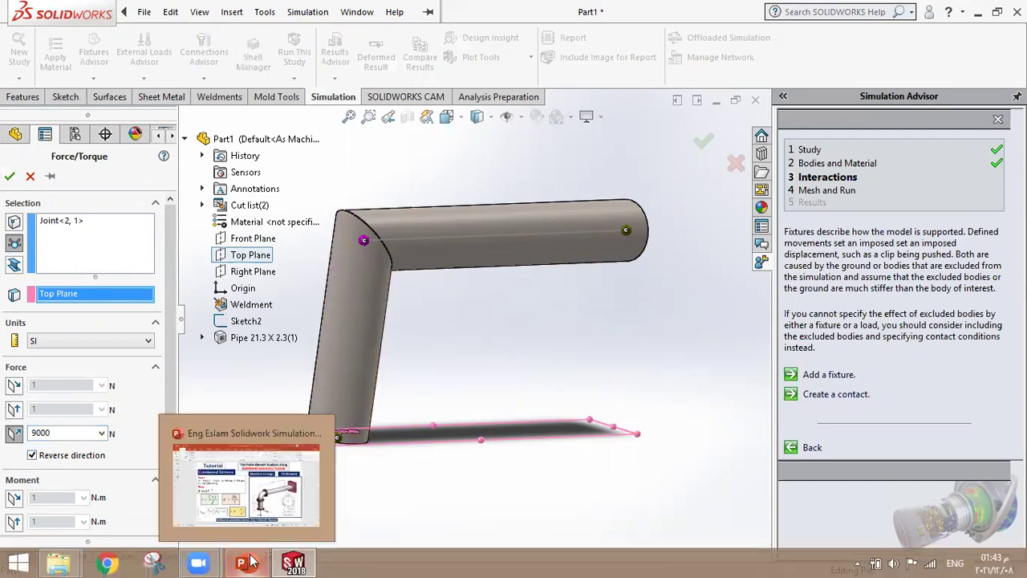
pyautogui.click(247, 561)
pyautogui.click(249, 560)
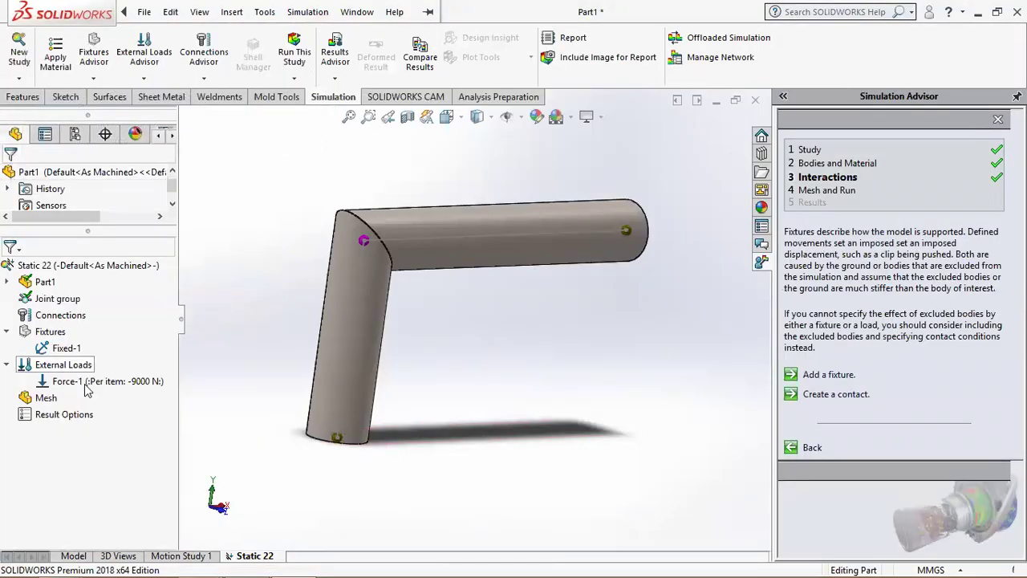
# - Start a new force load on the pipe joint and view the whole pipe from the front
pyautogui.rightClick(68, 371)
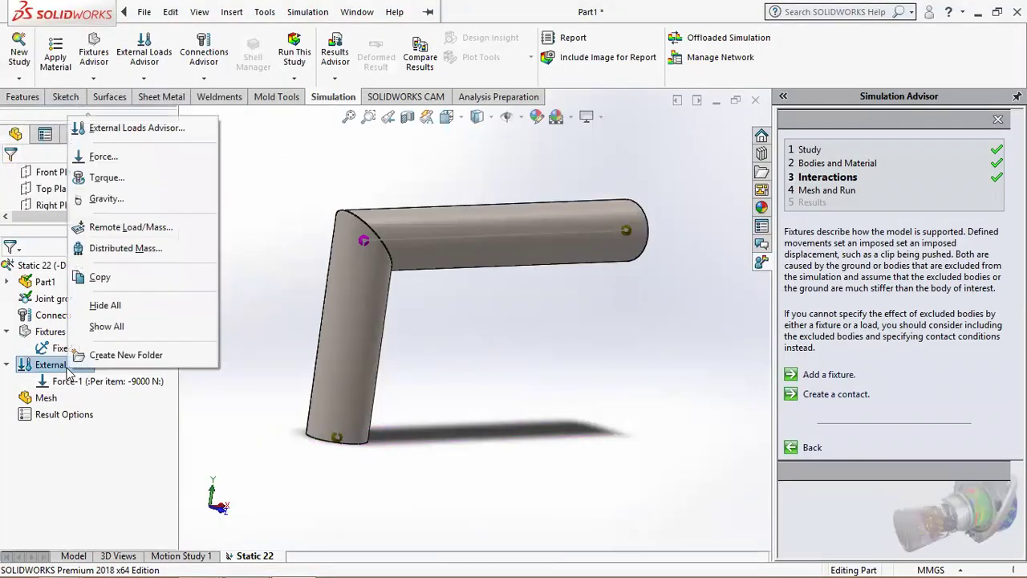
pyautogui.click(103, 156)
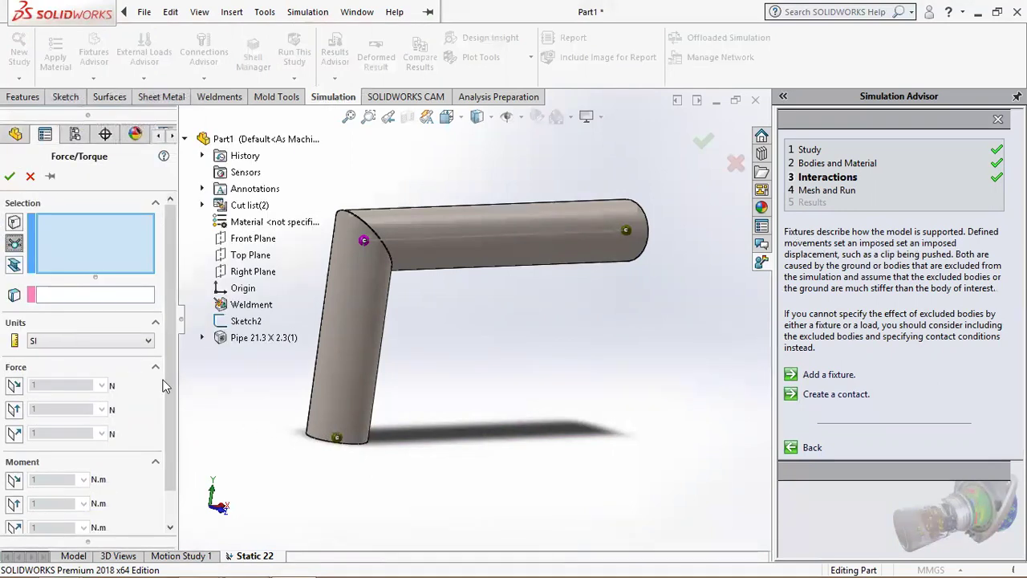
pyautogui.click(338, 438)
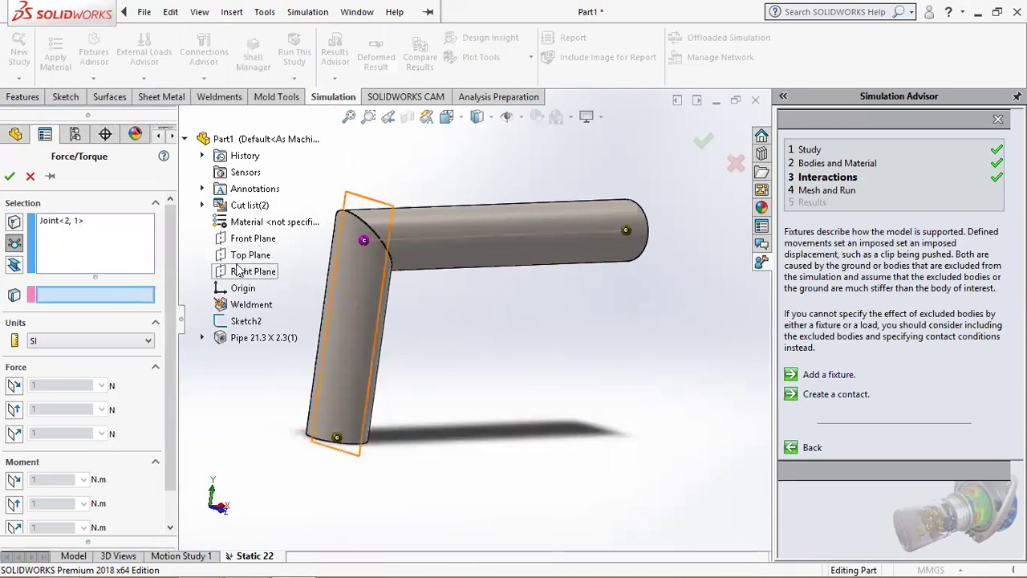
pyautogui.click(446, 116)
pyautogui.click(469, 180)
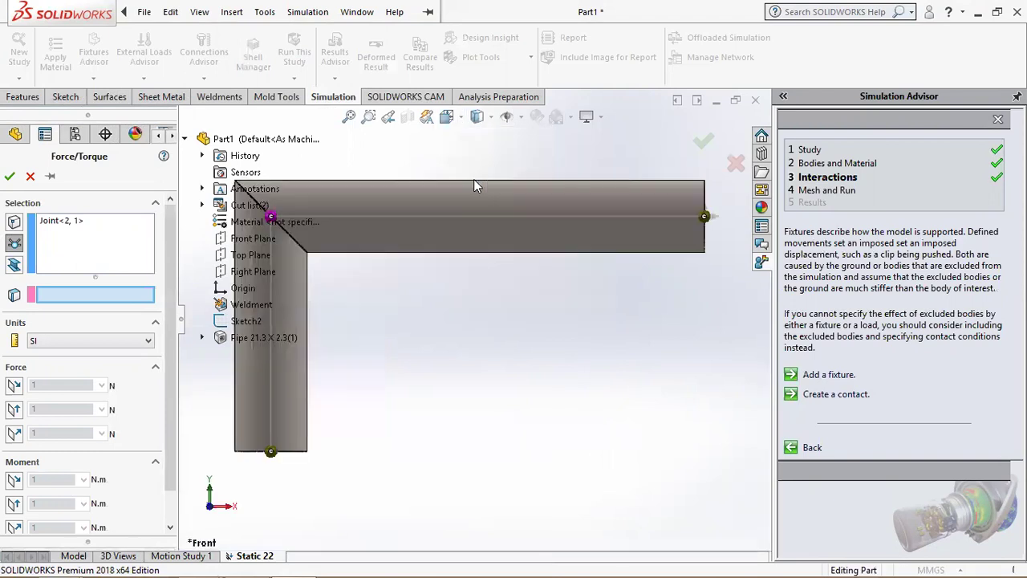
pyautogui.click(350, 117)
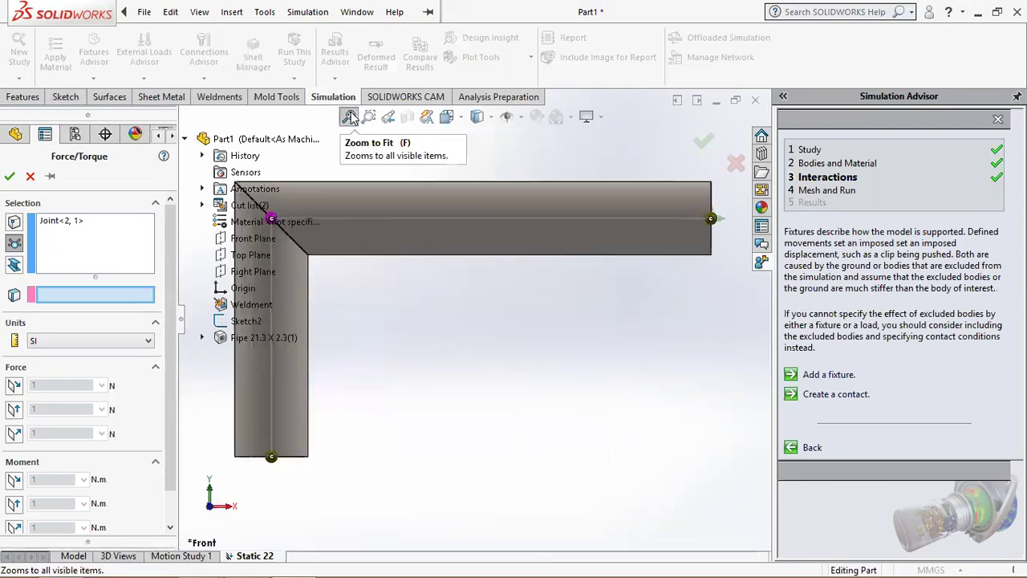
pyautogui.scroll(-3, 360, 258)
pyautogui.press('f')
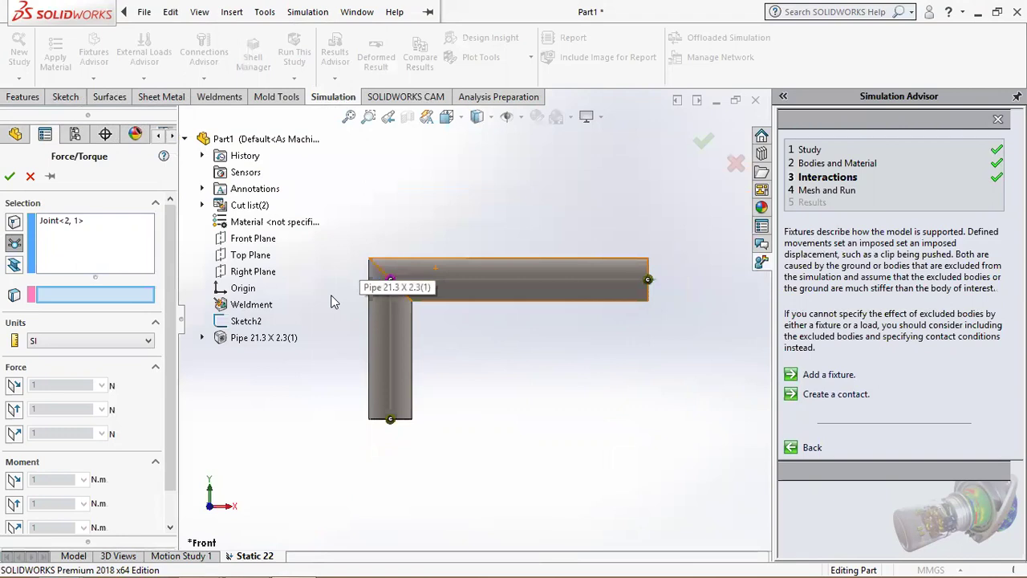
# - Make the 13000 N force act normal to the Front Plane and confirm it
pyautogui.click(240, 243)
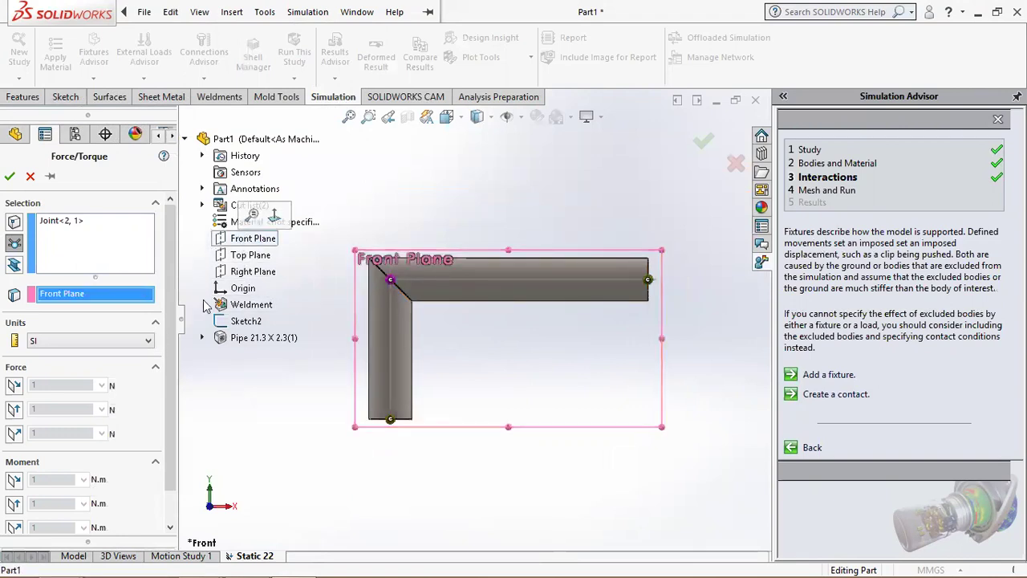
pyautogui.click(14, 433)
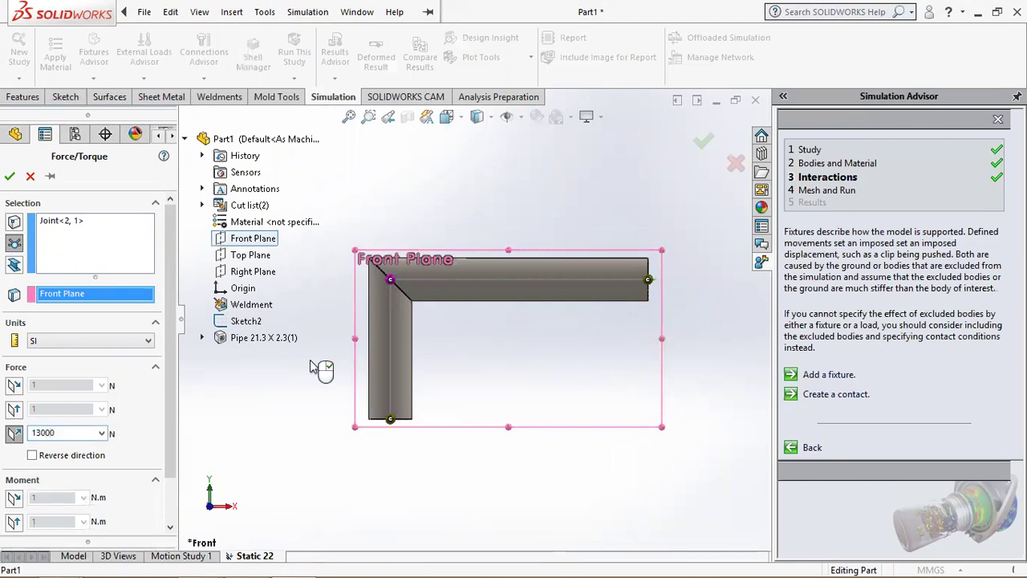
pyautogui.write('3000')
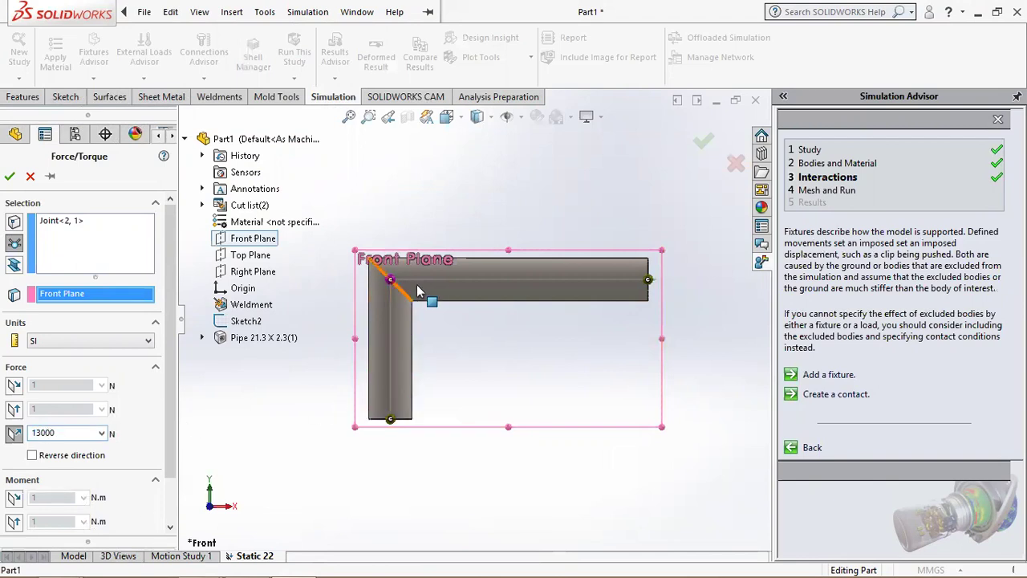
pyautogui.click(447, 117)
pyautogui.click(529, 160)
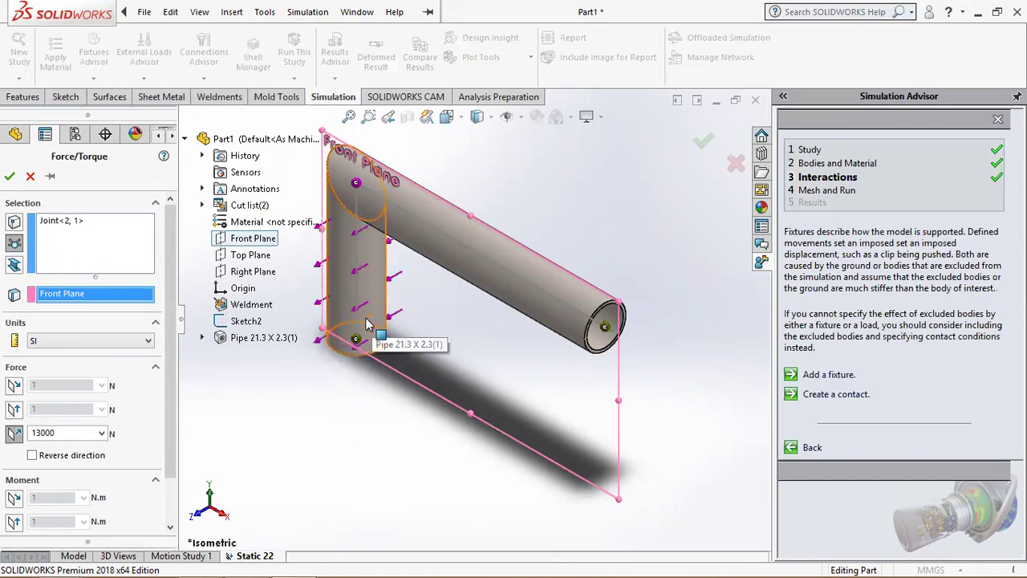
pyautogui.click(9, 177)
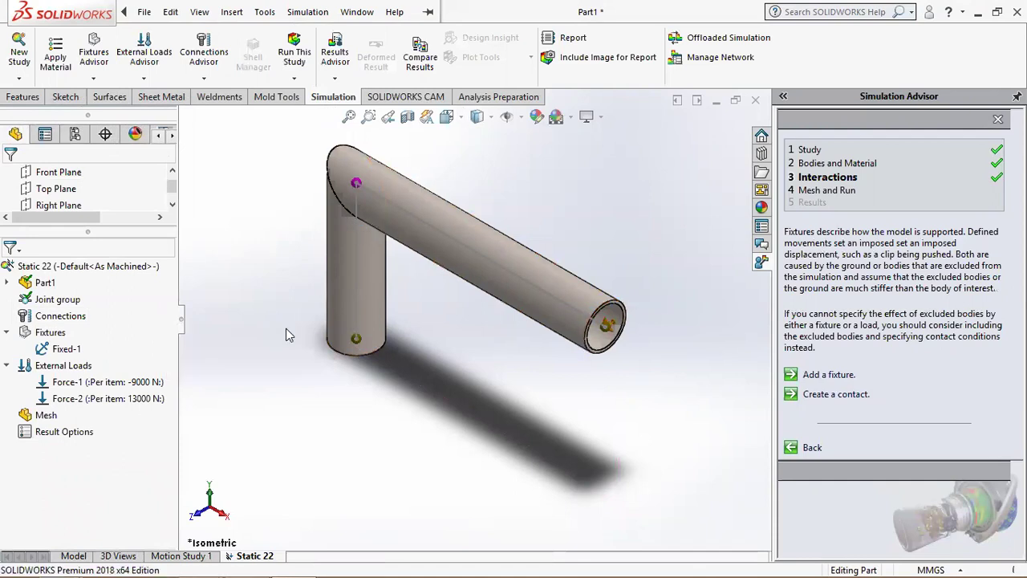
pyautogui.moveTo(377, 410)
pyautogui.mouseDown(button='middle')
pyautogui.moveTo(521, 348)
pyautogui.moveTo(540, 313)
pyautogui.mouseUp(button='middle')
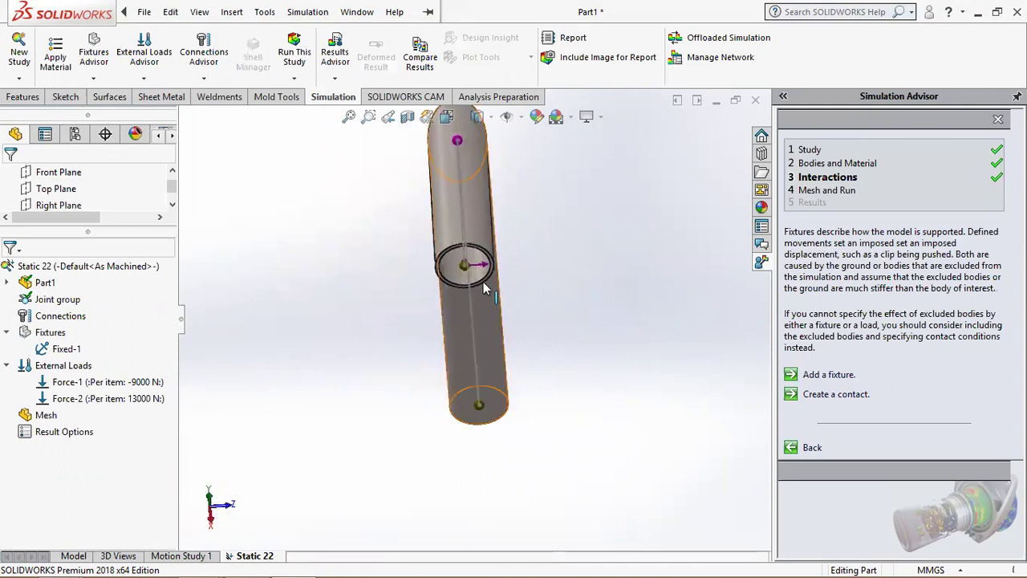
pyautogui.scroll(3, 483, 282)
pyautogui.press('f')
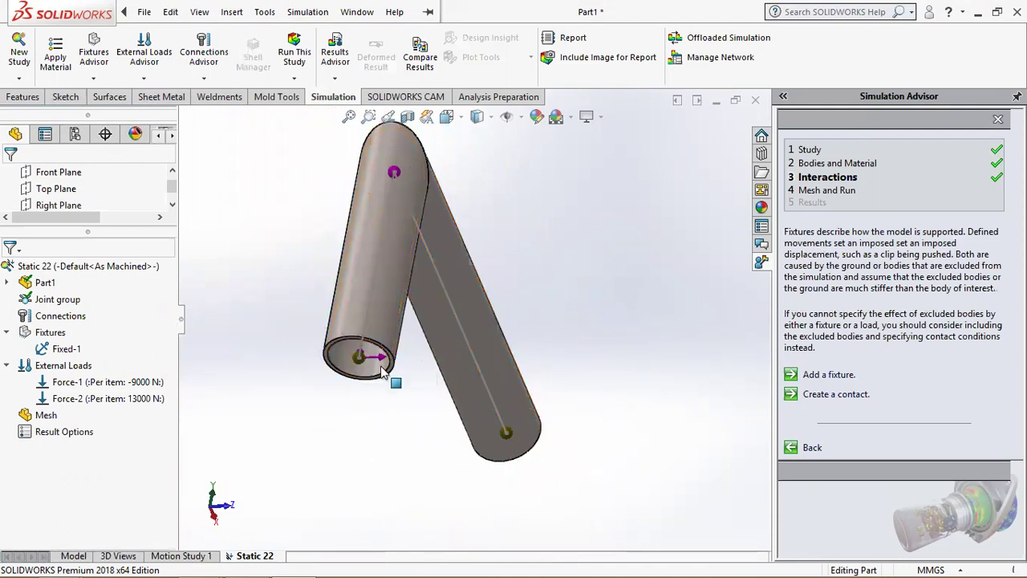
pyautogui.moveTo(369, 403)
pyautogui.mouseDown(button='middle')
pyautogui.moveTo(346, 467)
pyautogui.moveTo(336, 422)
pyautogui.mouseUp(button='middle')
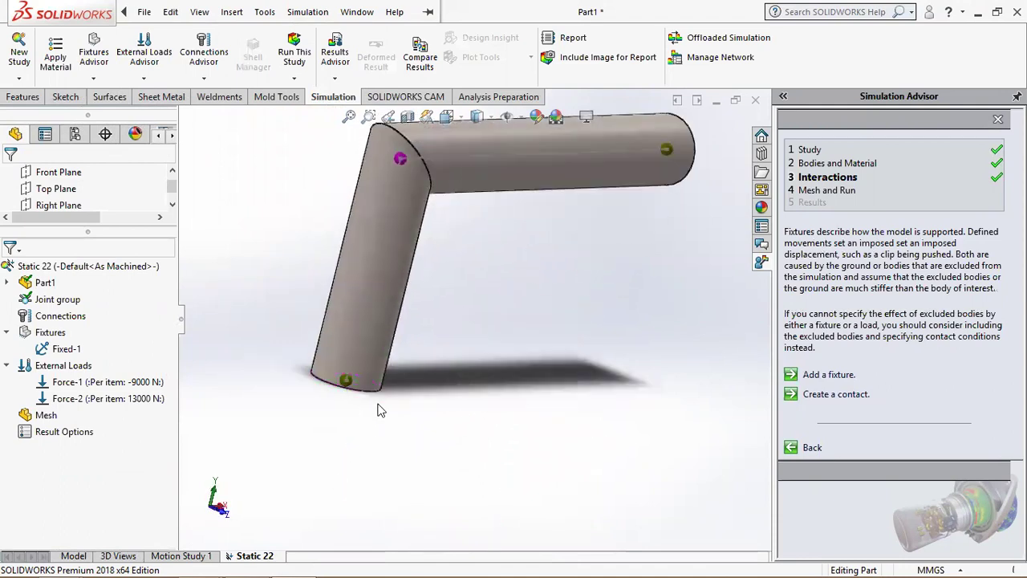
pyautogui.scroll(-3, 419, 316)
pyautogui.scroll(4, 562, 251)
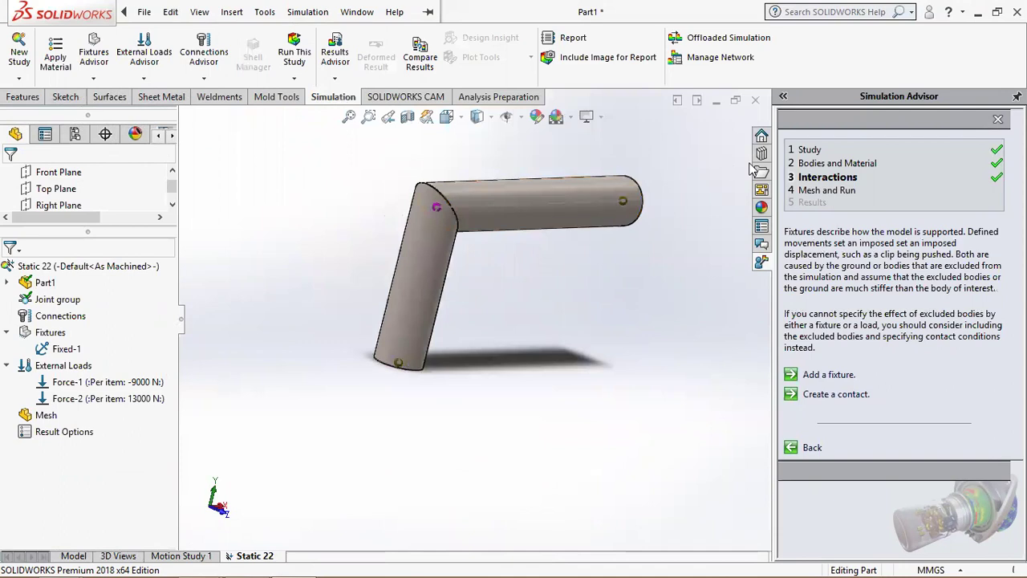
pyautogui.scroll(-3, 469, 307)
pyautogui.moveTo(470, 312)
pyautogui.mouseDown(button='middle')
pyautogui.moveTo(466, 281)
pyautogui.moveTo(354, 311)
pyautogui.moveTo(361, 260)
pyautogui.mouseUp(button='middle')
pyautogui.scroll(2, 354, 310)
pyautogui.scroll(-2, 337, 366)
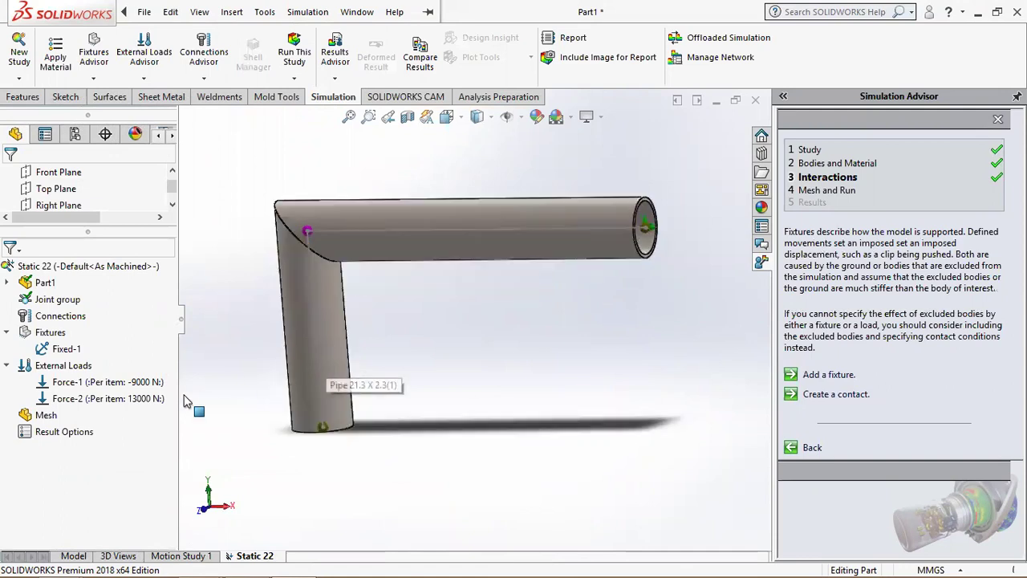
# - Mesh the pipe, run Static 22 and fit the deformed result in view
pyautogui.rightClick(66, 415)
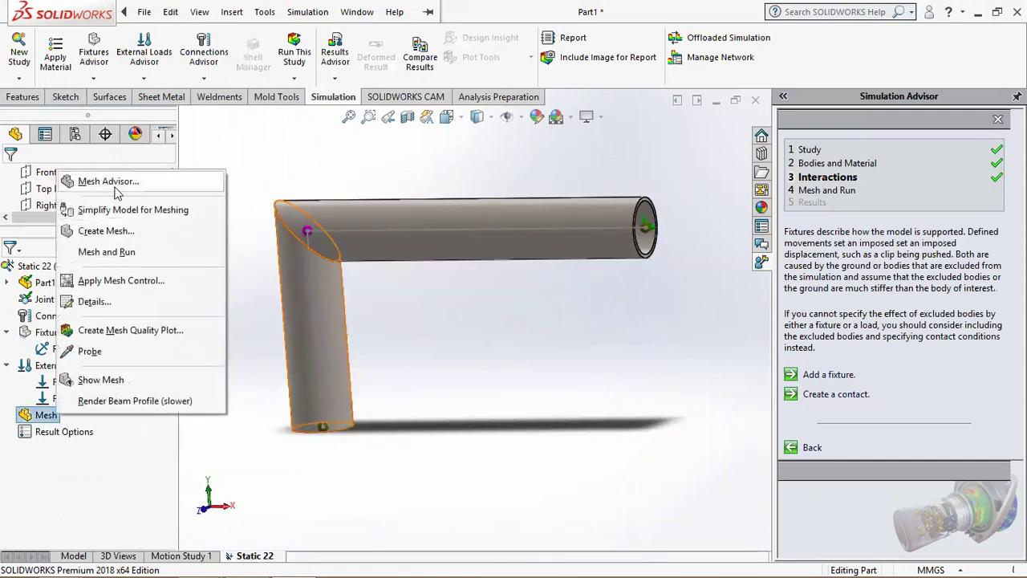
pyautogui.click(133, 230)
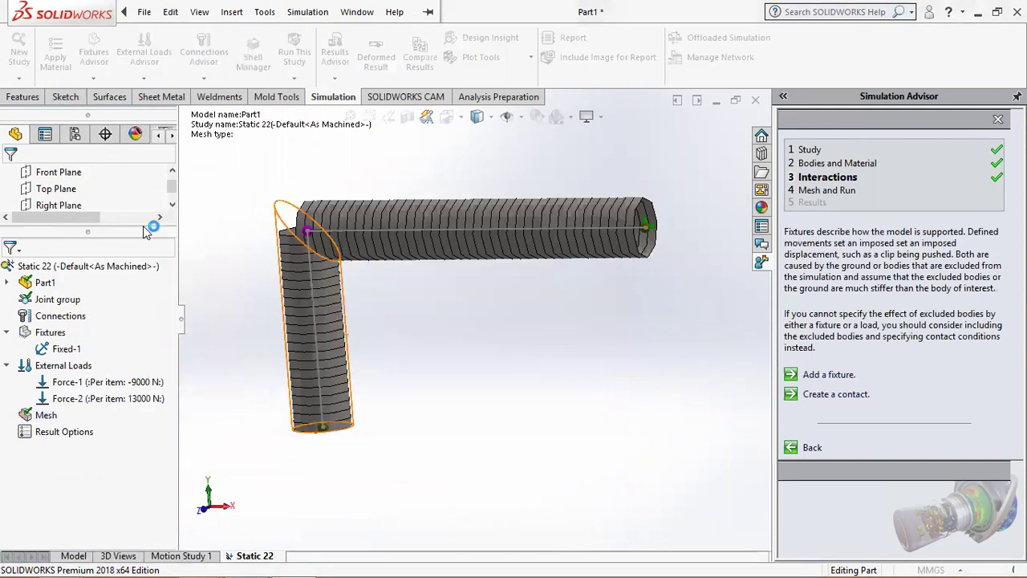
pyautogui.click(295, 53)
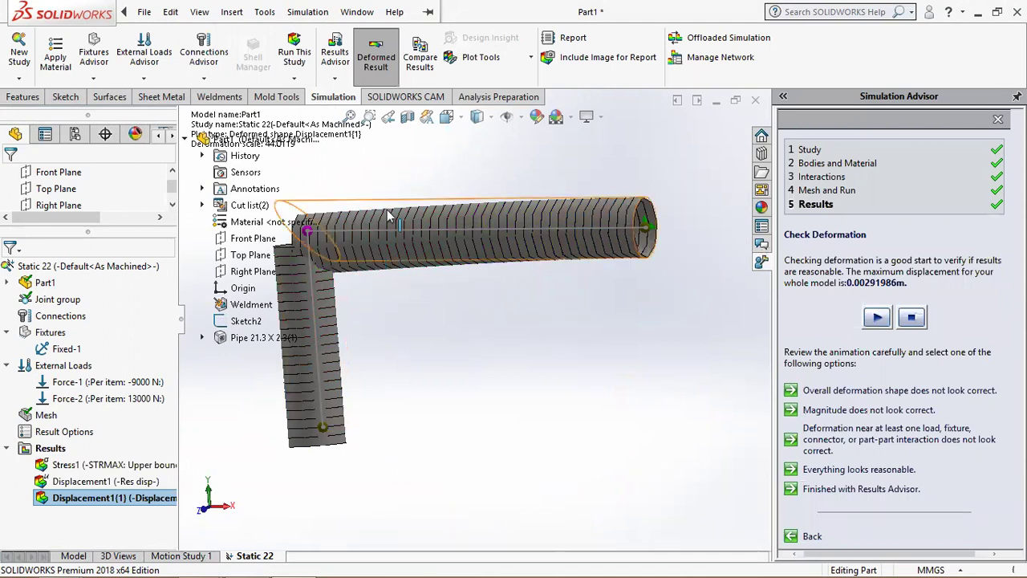
pyautogui.click(350, 118)
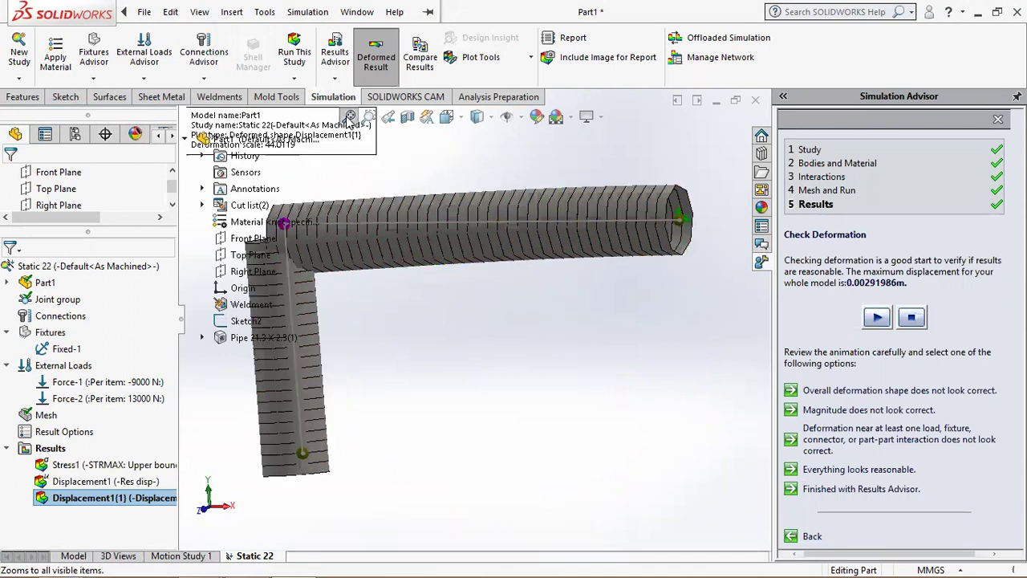
# - Display Stress1 and set its chart legend to floating number format
pyautogui.doubleClick(99, 464)
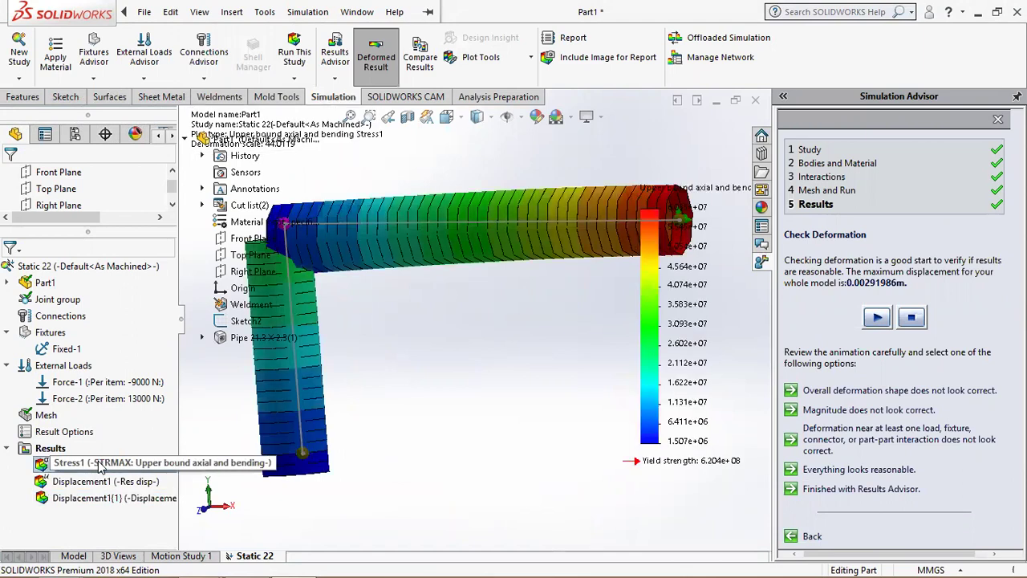
pyautogui.rightClick(99, 466)
pyautogui.click(161, 215)
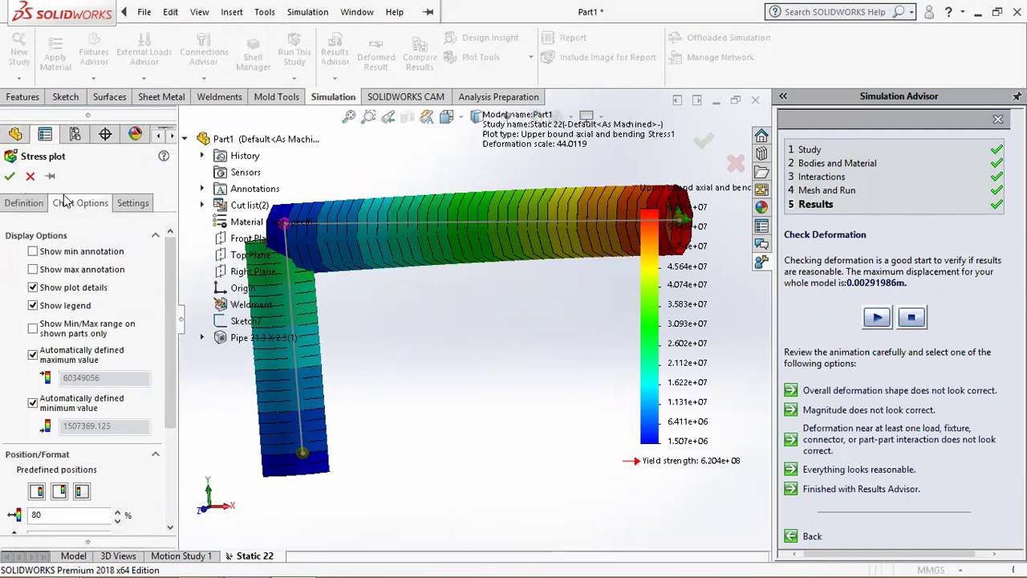
pyautogui.scroll(-3, 173, 337)
pyautogui.click(88, 433)
pyautogui.click(81, 457)
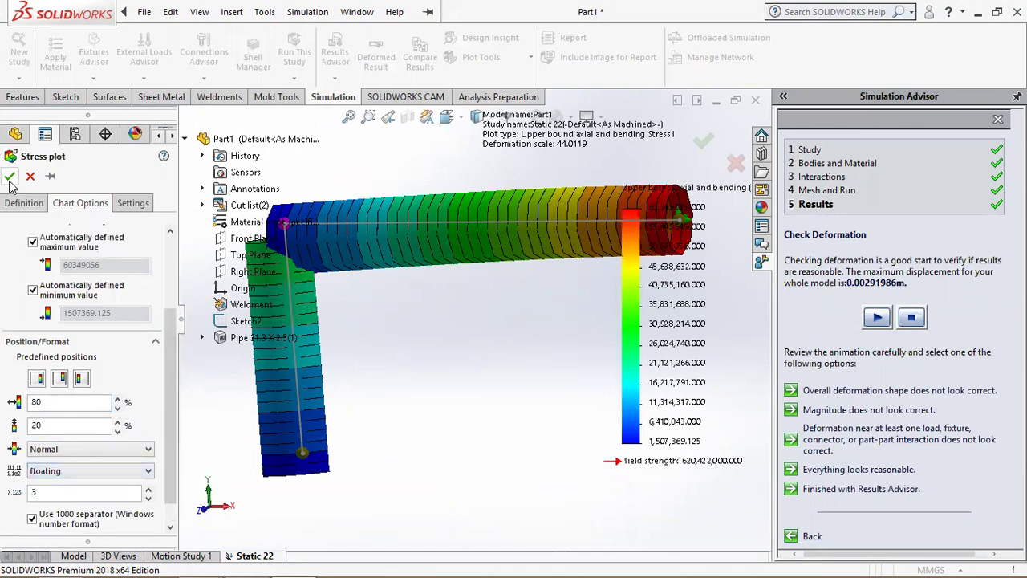
pyautogui.click(10, 178)
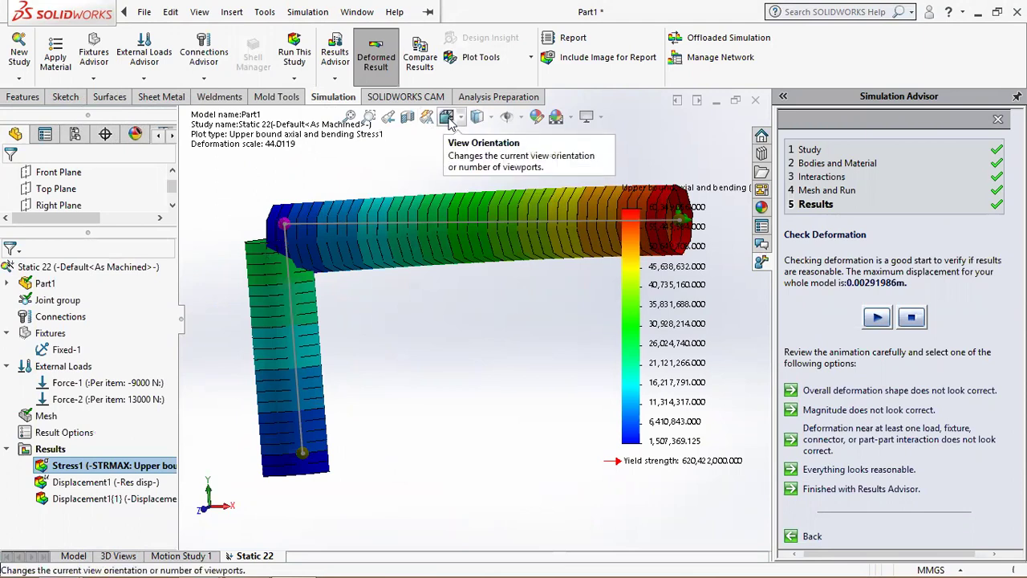
# - Show the stress plot in isometric view and check the document unit system
pyautogui.click(447, 117)
pyautogui.click(531, 160)
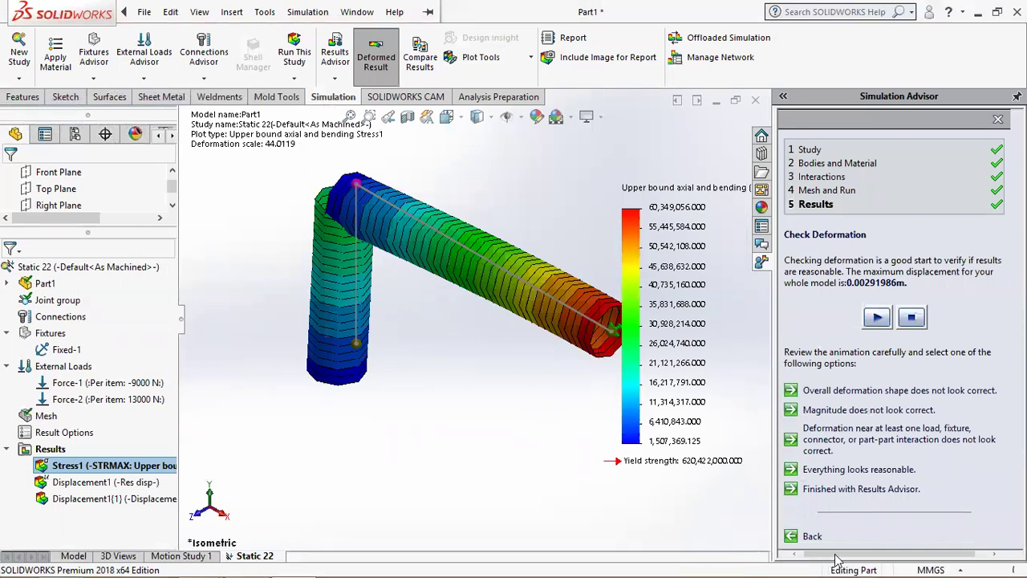
pyautogui.click(931, 566)
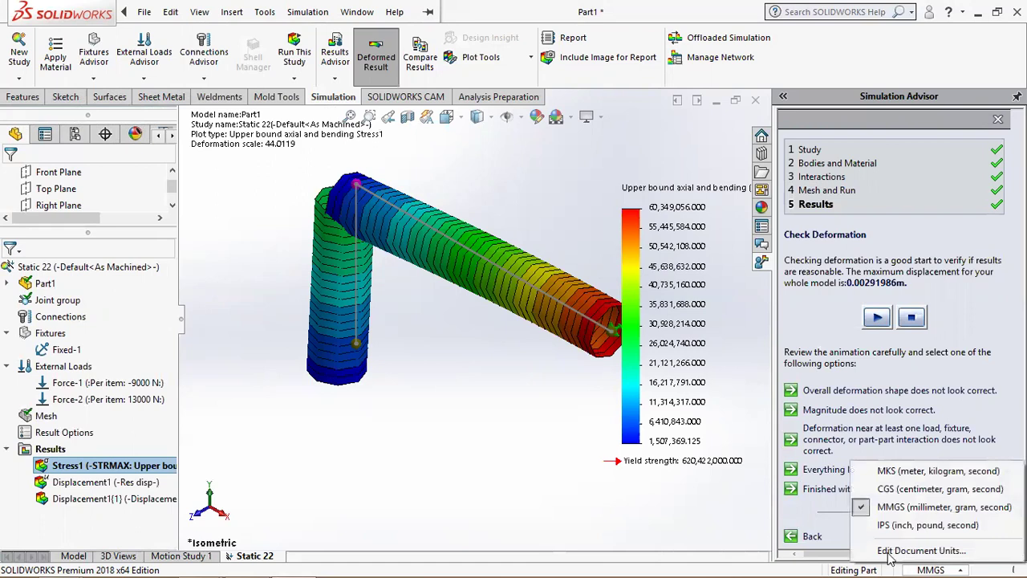
pyautogui.click(622, 492)
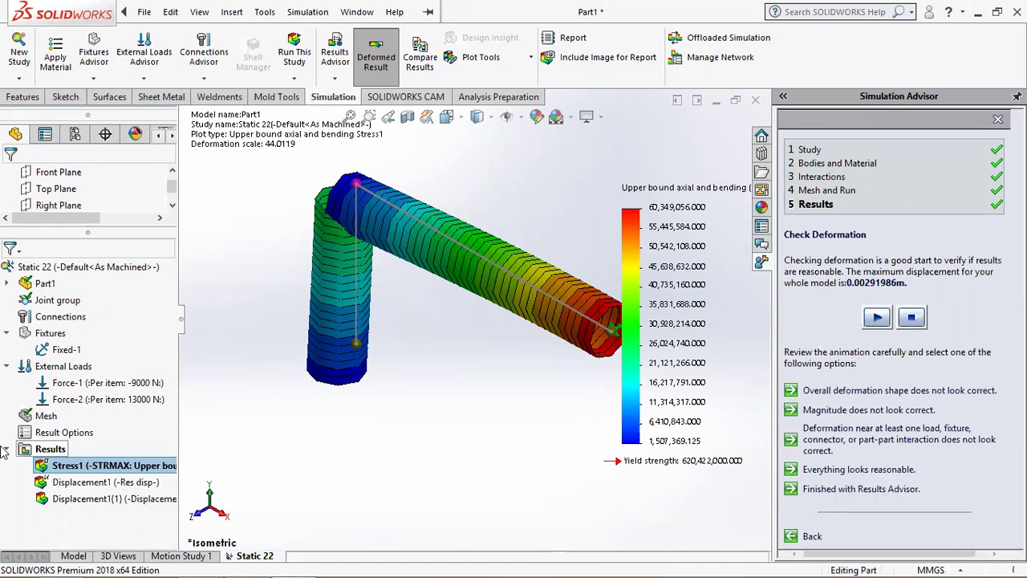
# - Change the Stress1 plot units from N/m^2 to N/mm^2 (MPa)
pyautogui.doubleClick(92, 465)
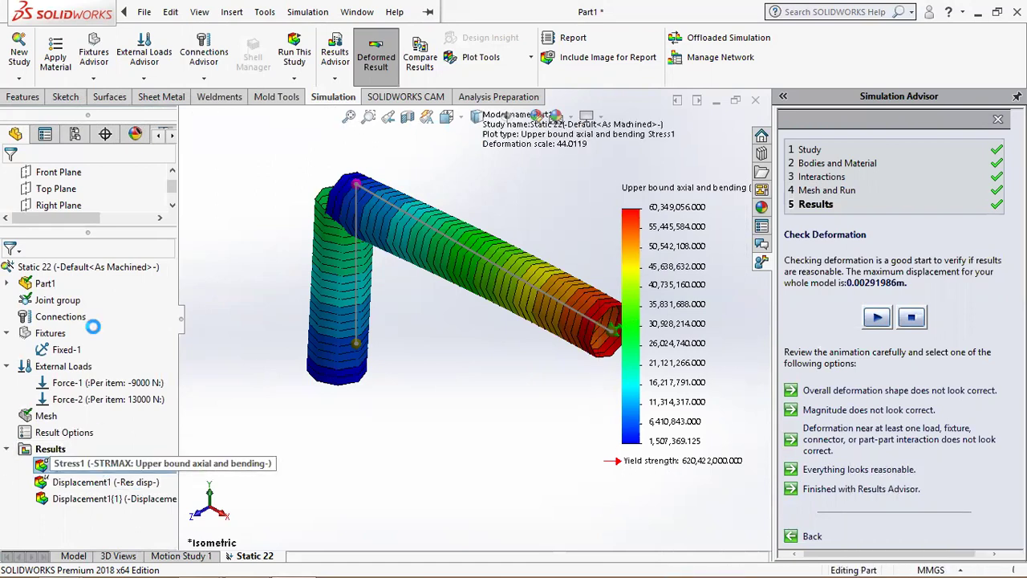
pyautogui.click(72, 277)
pyautogui.click(56, 291)
pyautogui.click(10, 175)
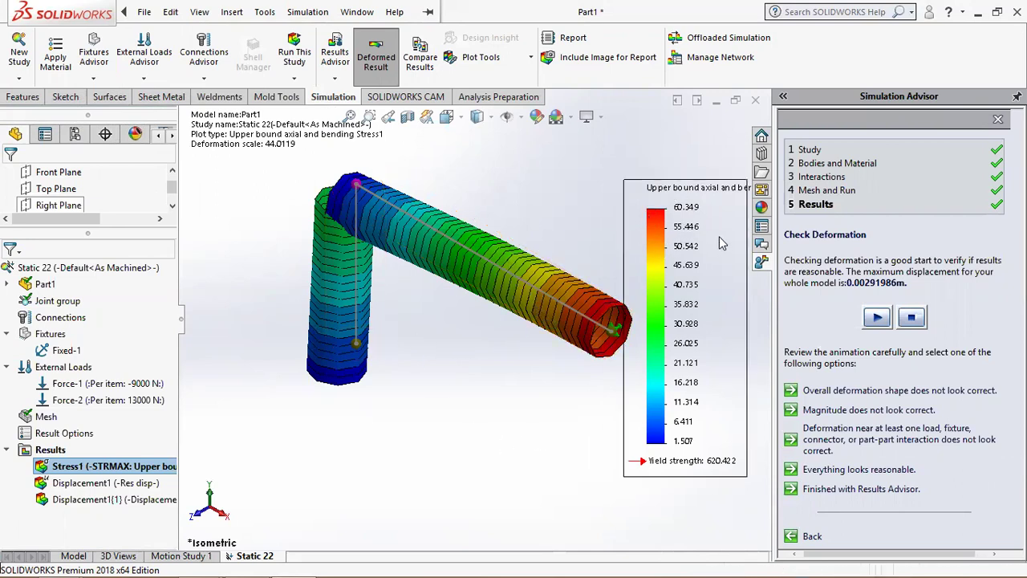
# - Display the Displacement1 plot on the pipe, with a maximum of 2.920 mm
pyautogui.rightClick(150, 472)
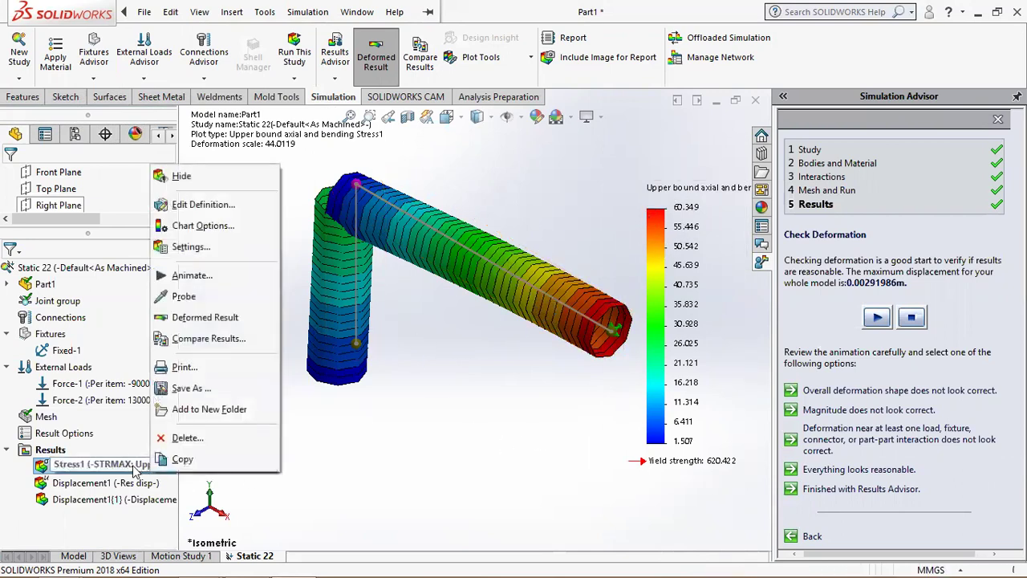
pyautogui.click(137, 470)
pyautogui.rightClick(136, 470)
pyautogui.click(80, 483)
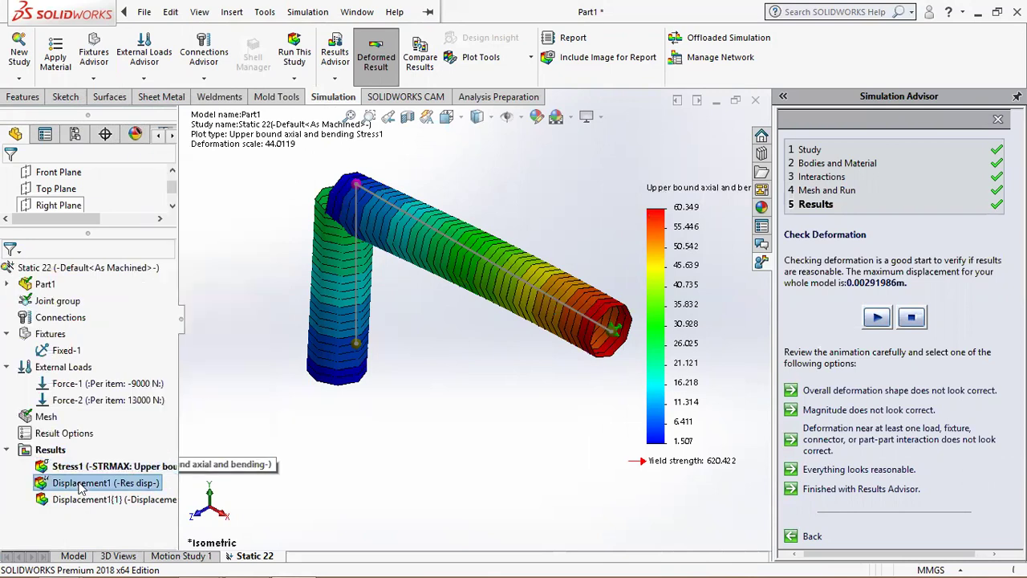
pyautogui.doubleClick(80, 485)
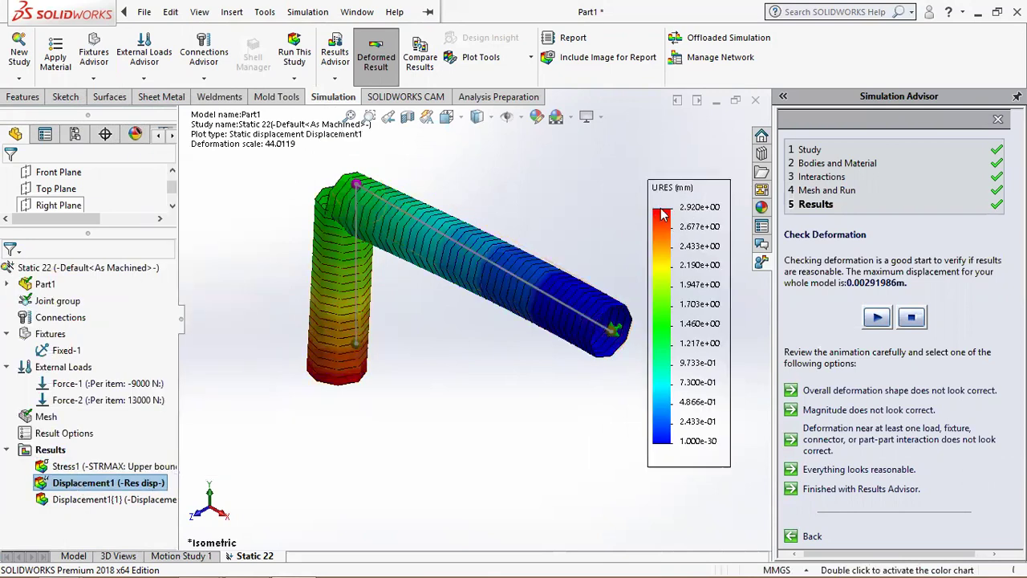
# - Add a factor-of-safety plot for all bodies using the Automatic criterion
pyautogui.rightClick(64, 465)
pyautogui.rightClick(44, 450)
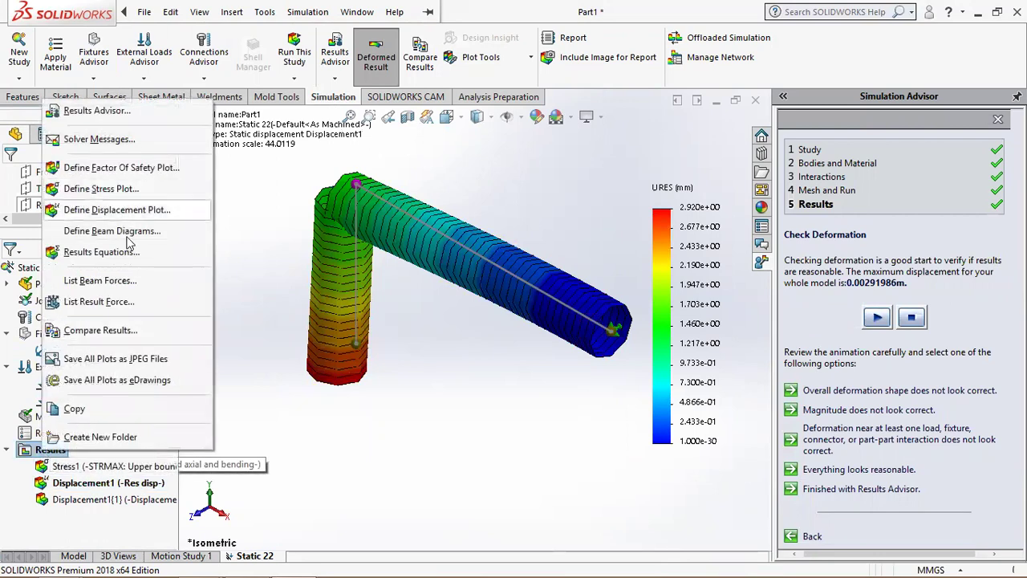
pyautogui.click(109, 170)
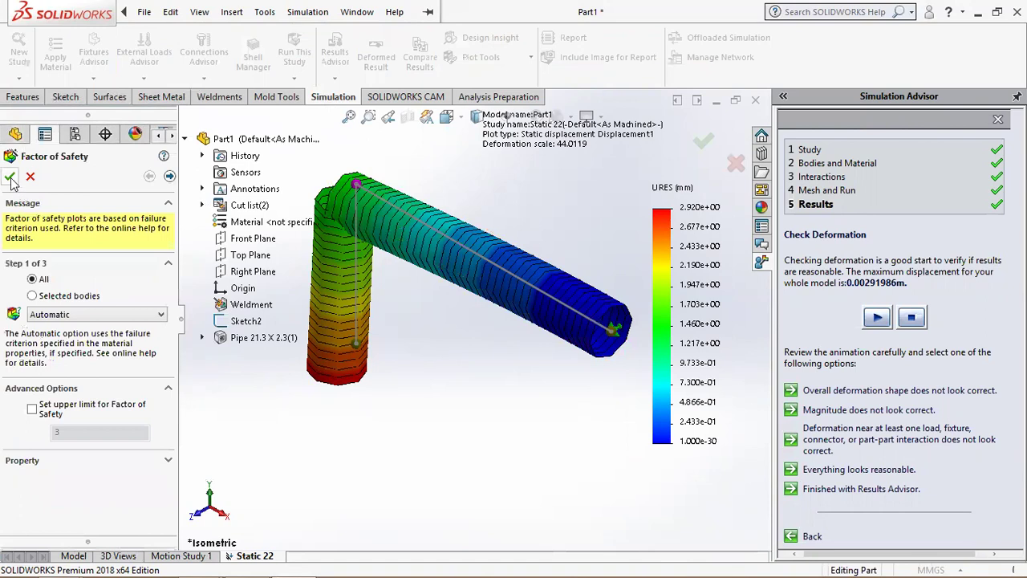
pyautogui.click(10, 178)
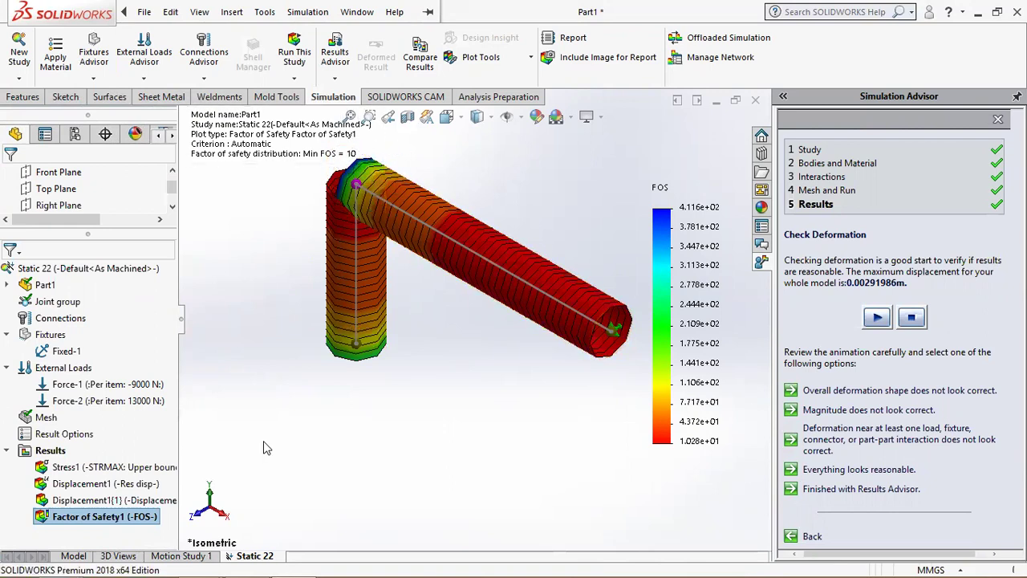
# - List the reaction force at the pipe-end joint and move the readout clear of the pipe
pyautogui.rightClick(61, 451)
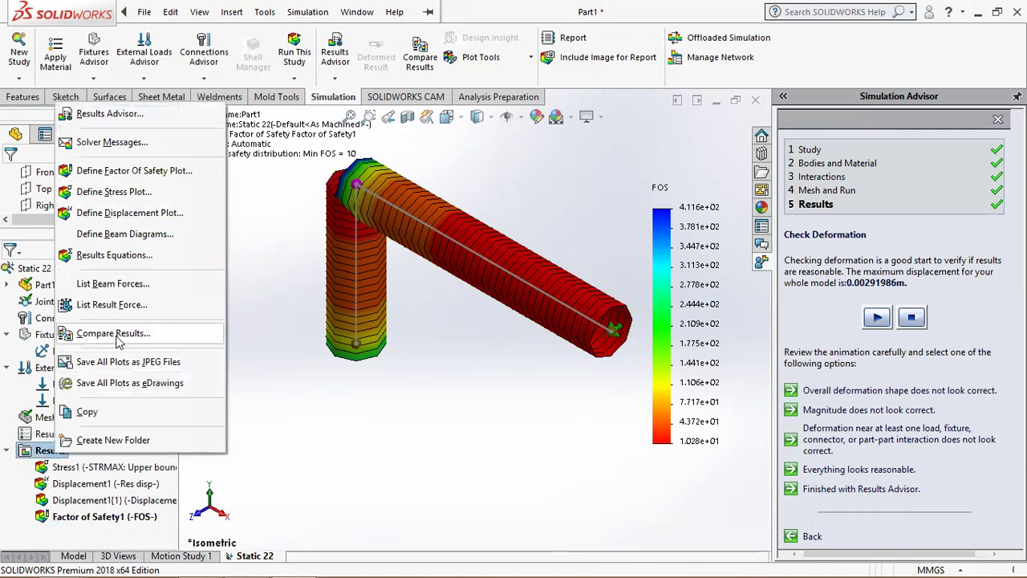
pyautogui.click(112, 305)
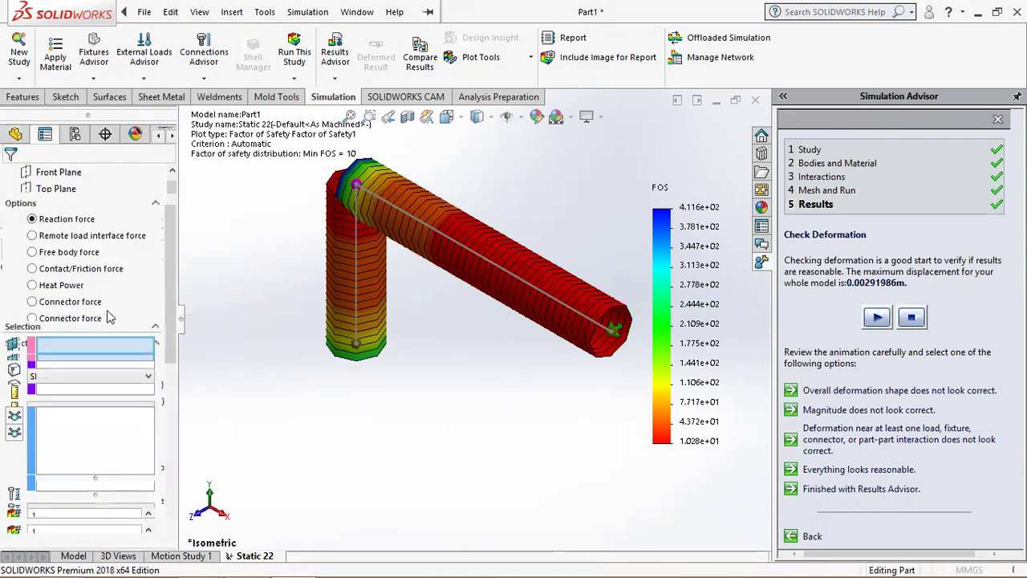
pyautogui.click(613, 333)
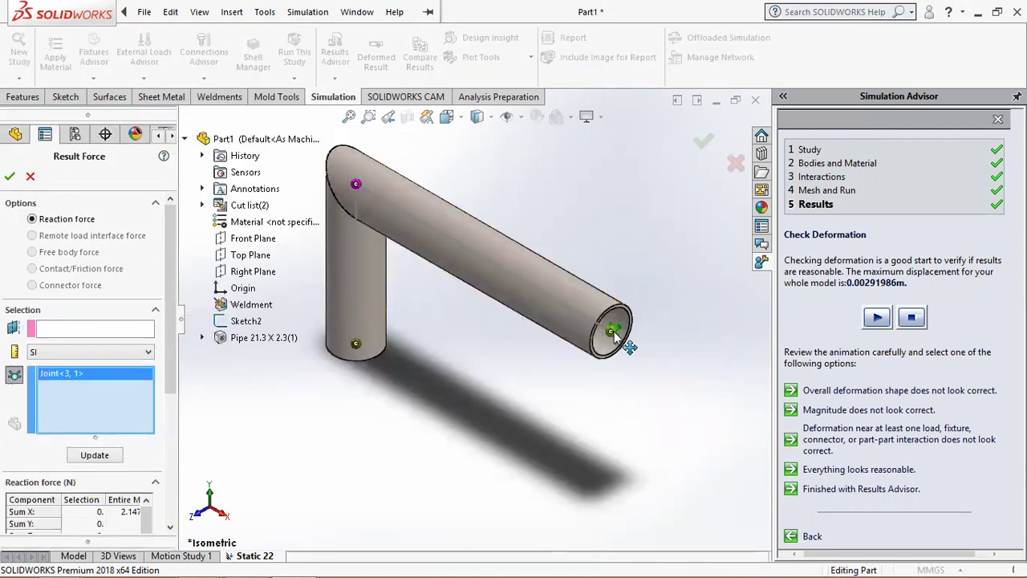
pyautogui.click(94, 455)
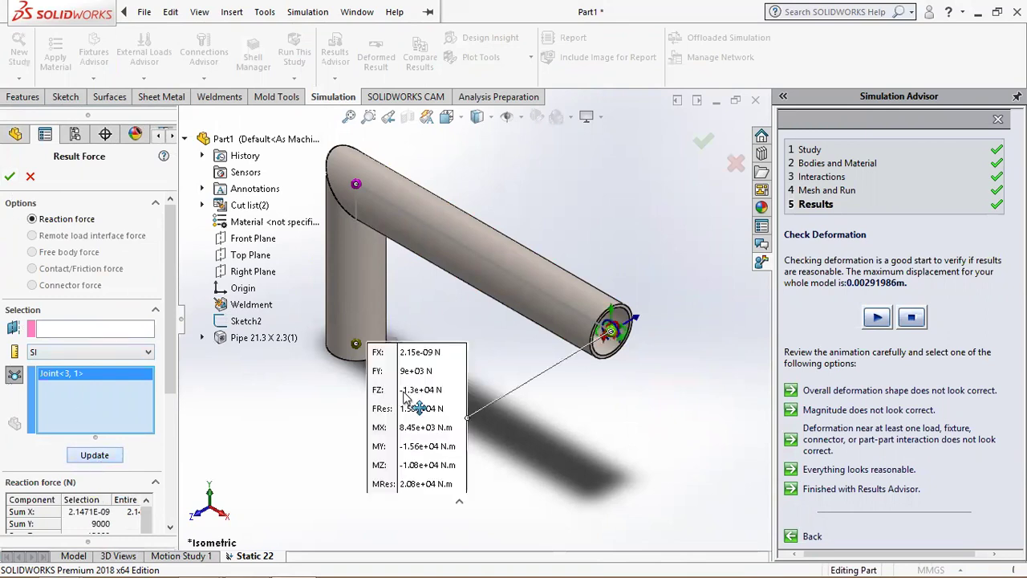
pyautogui.moveTo(405, 395); pyautogui.dragTo(459, 403)
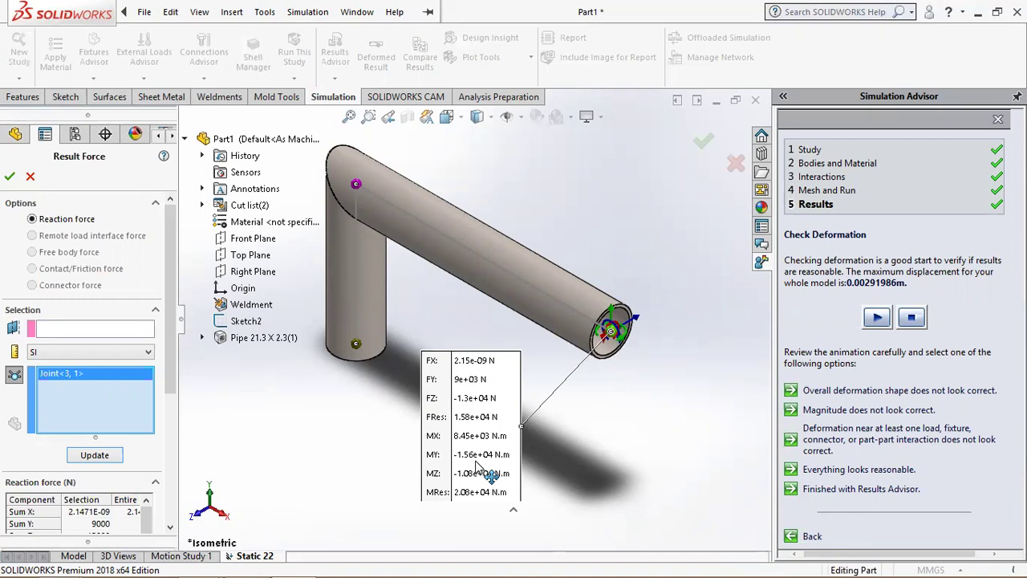
# - Switch Stress1 to Upper bound bending in DIR 1, peaking at 34.350 N/mm^2
pyautogui.click(10, 177)
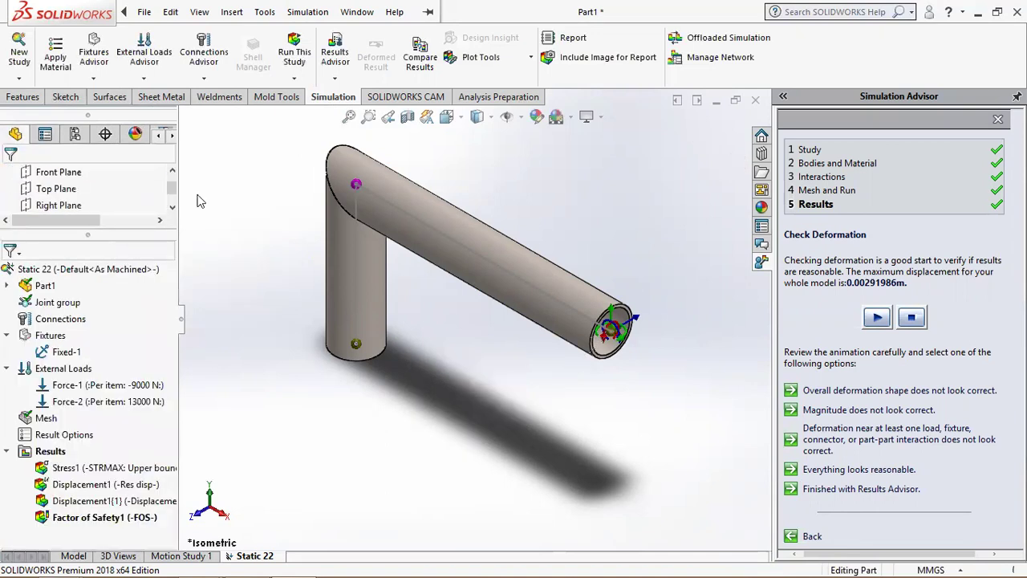
pyautogui.rightClick(50, 451)
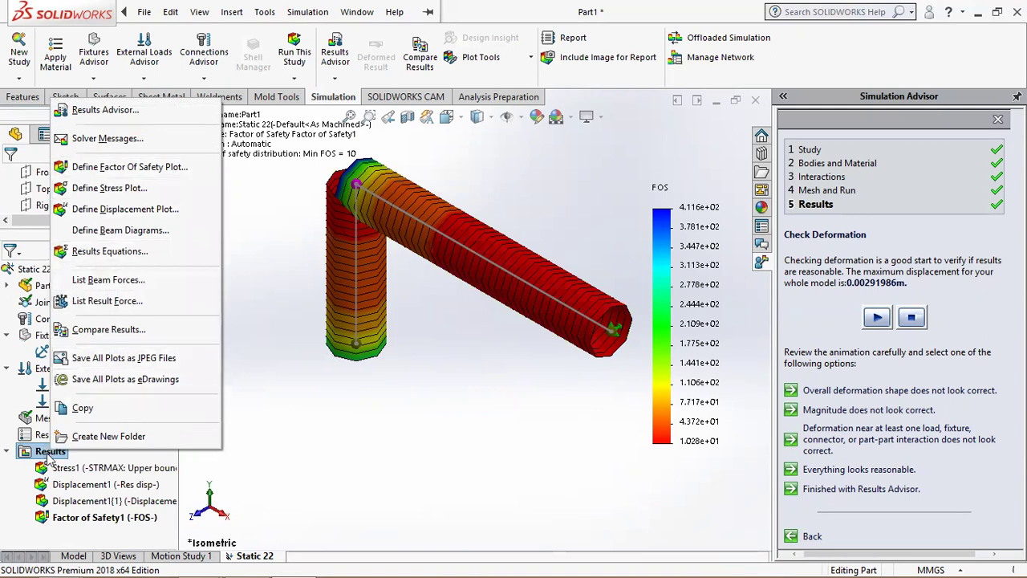
pyautogui.doubleClick(68, 468)
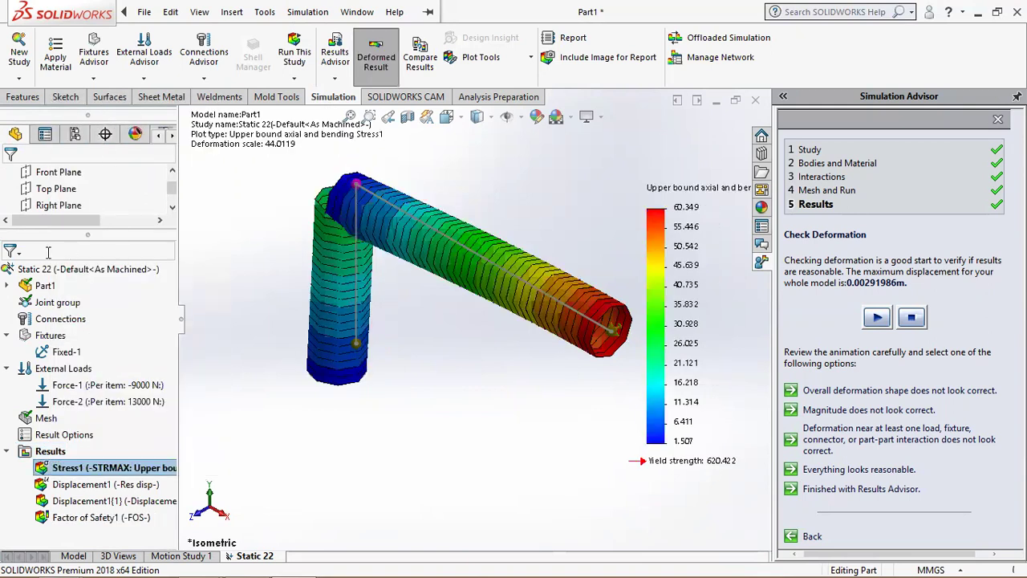
pyautogui.doubleClick(59, 467)
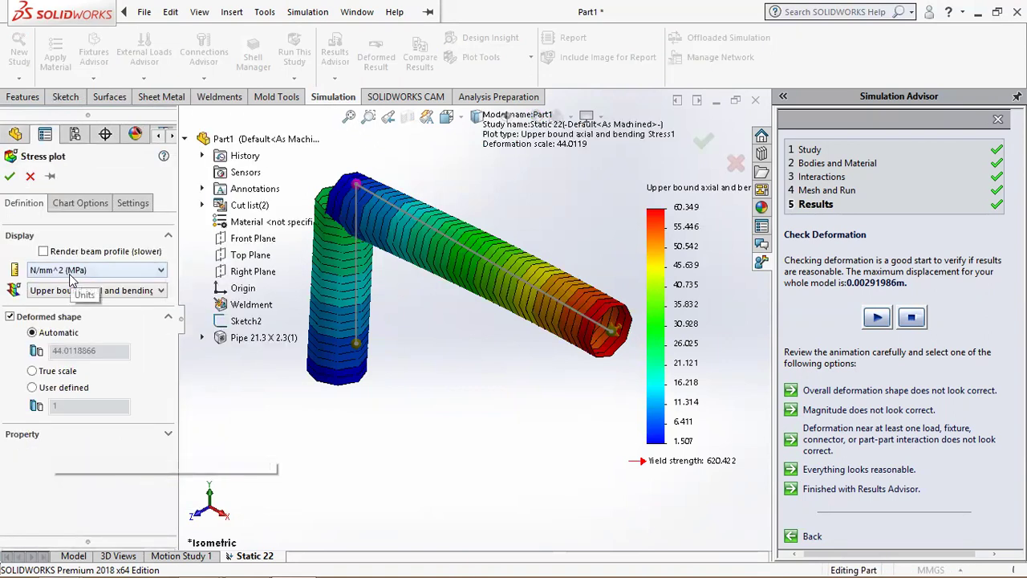
pyautogui.click(76, 290)
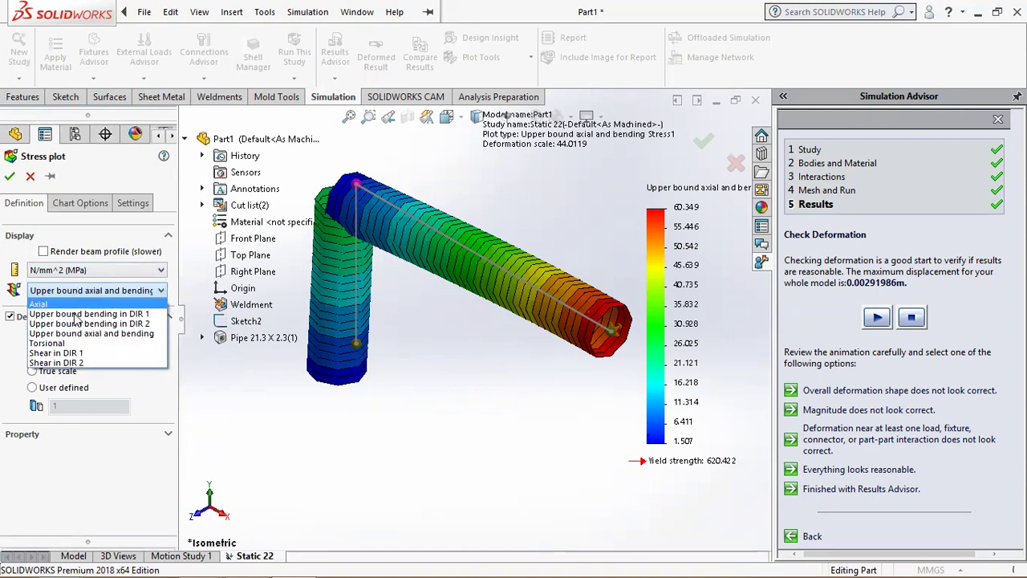
pyautogui.click(76, 315)
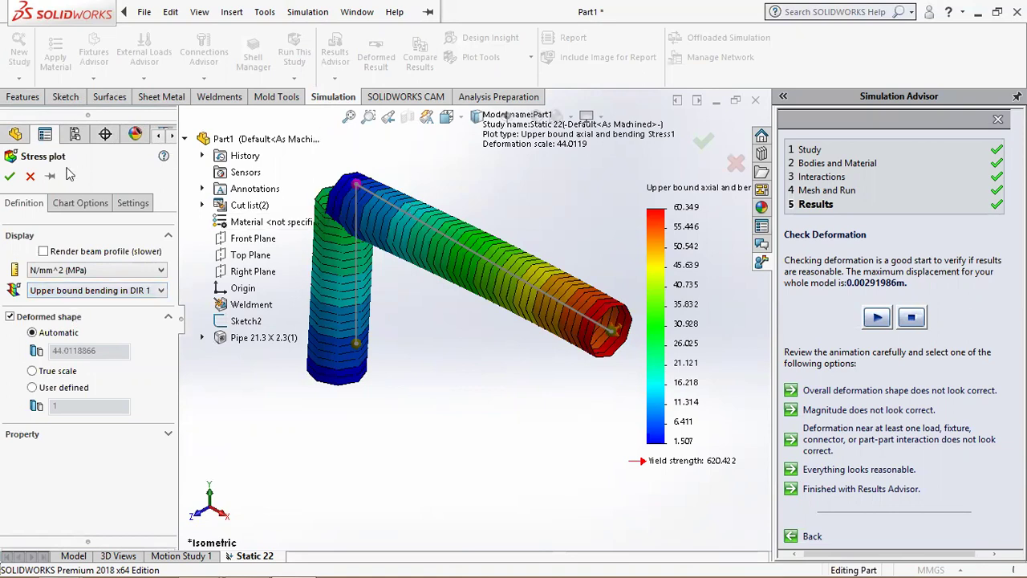
pyautogui.click(8, 180)
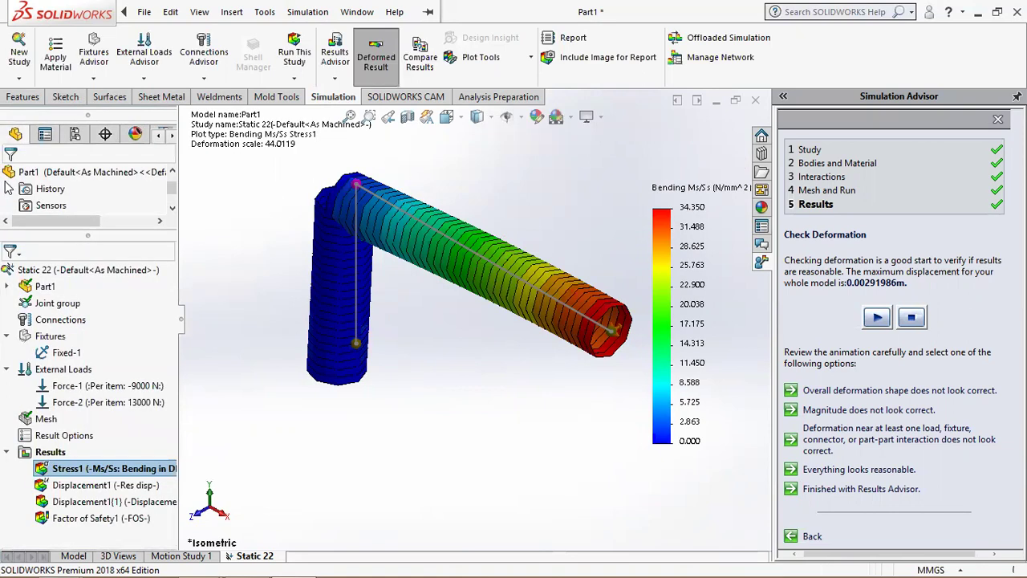
pyautogui.scroll(-2, 9, 186)
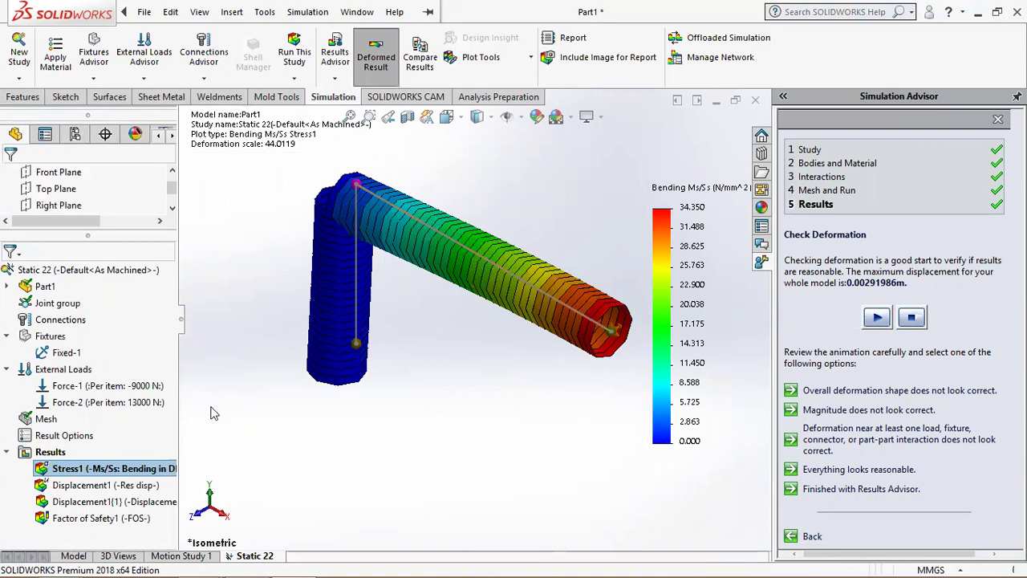
# - Switch Stress1 to Torsional shear (0 to -13.438 N/mm^2), briefly checking the PowerPoint slide
pyautogui.doubleClick(96, 468)
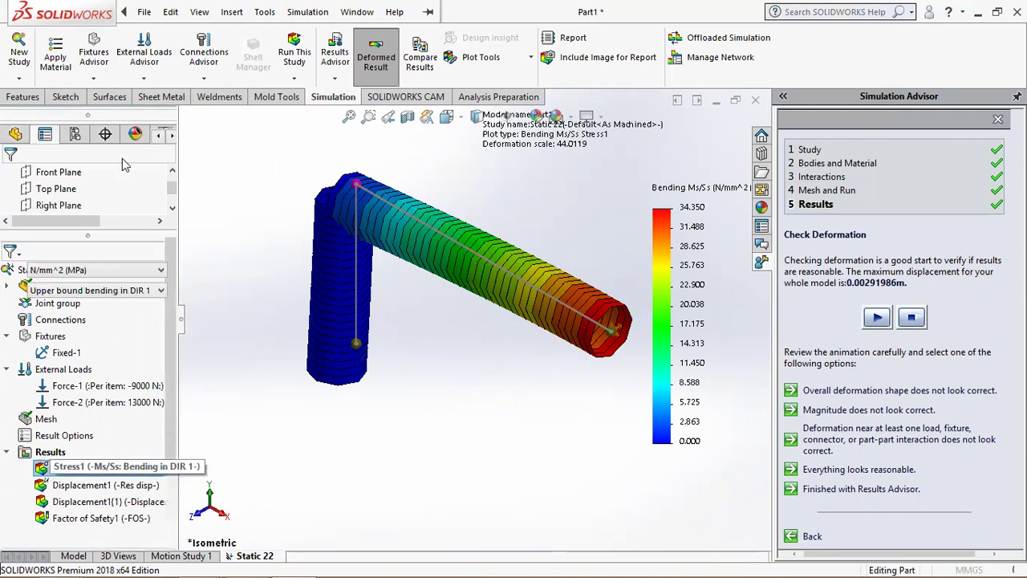
pyautogui.click(96, 269)
pyautogui.click(92, 289)
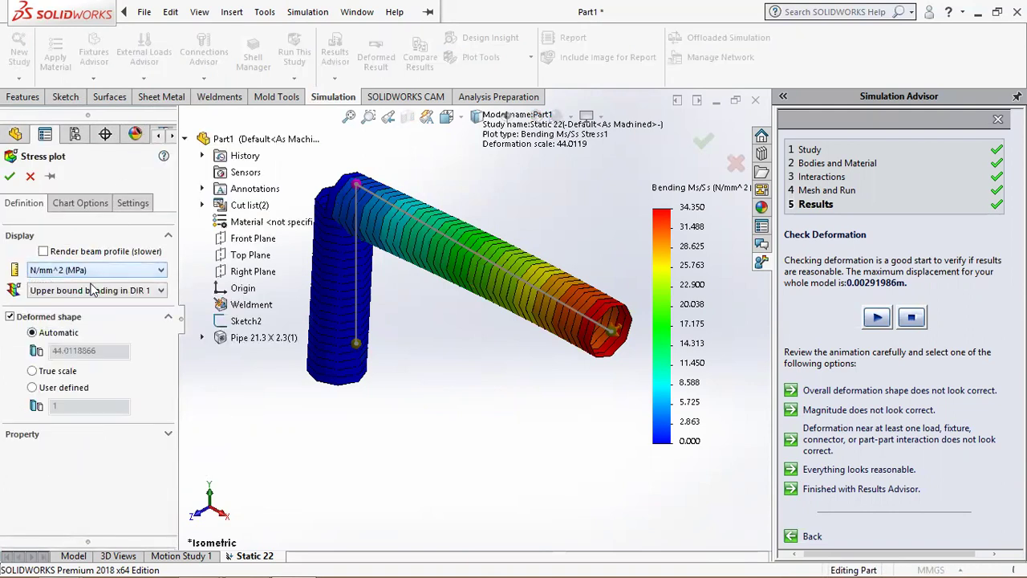
pyautogui.click(93, 289)
pyautogui.click(84, 343)
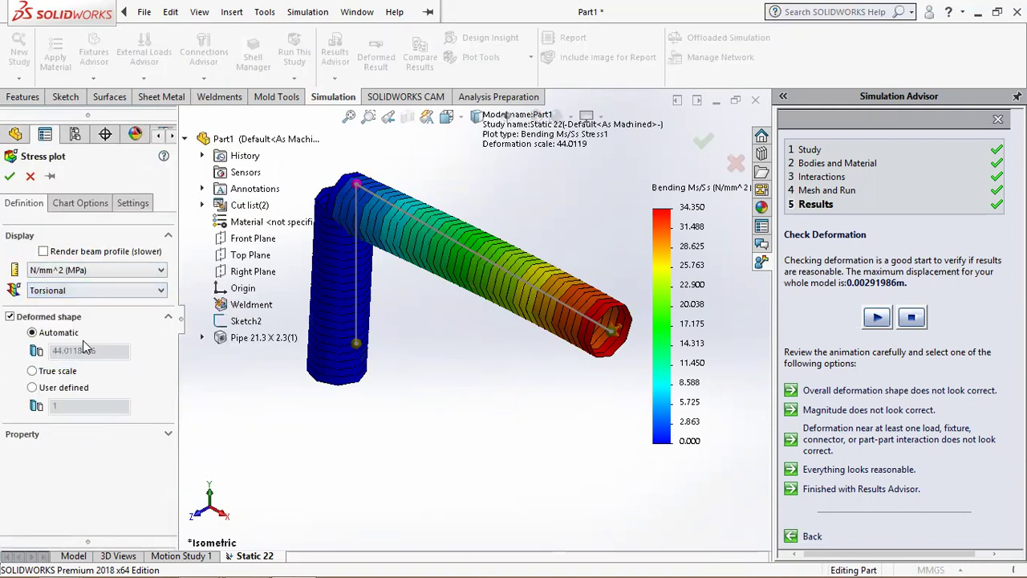
pyautogui.click(9, 177)
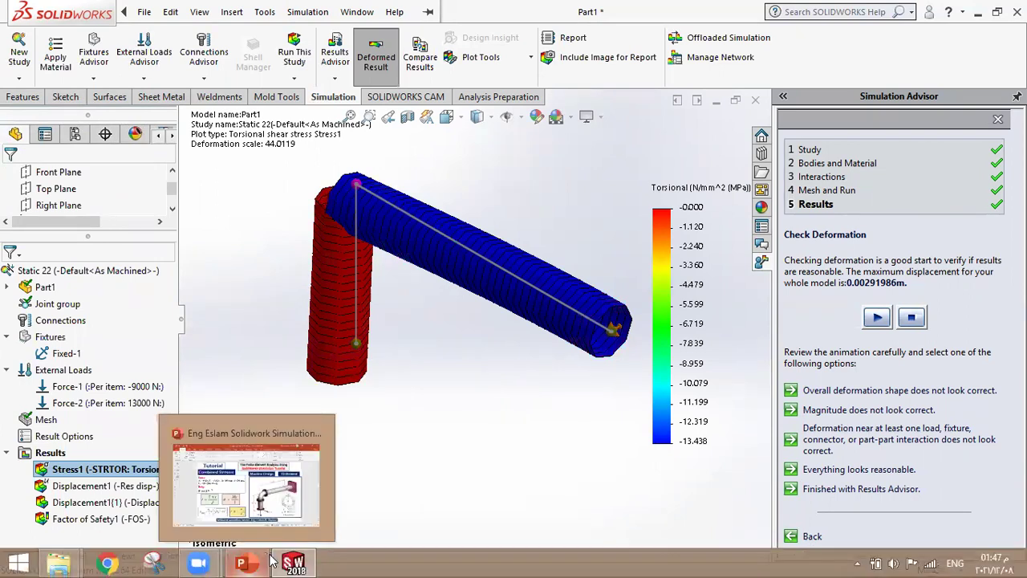
pyautogui.moveTo(241, 563)
pyautogui.click(247, 427)
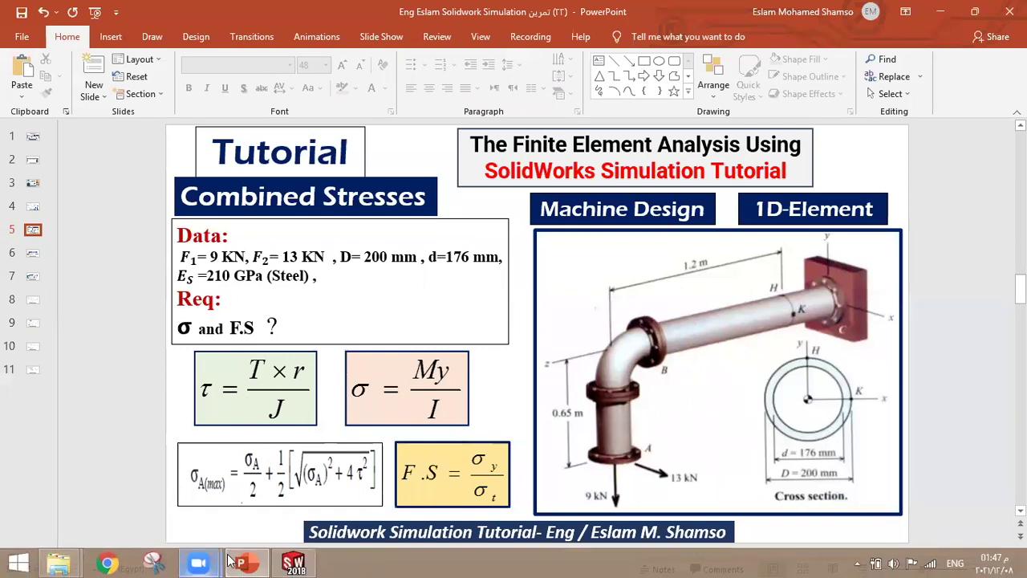
pyautogui.click(245, 570)
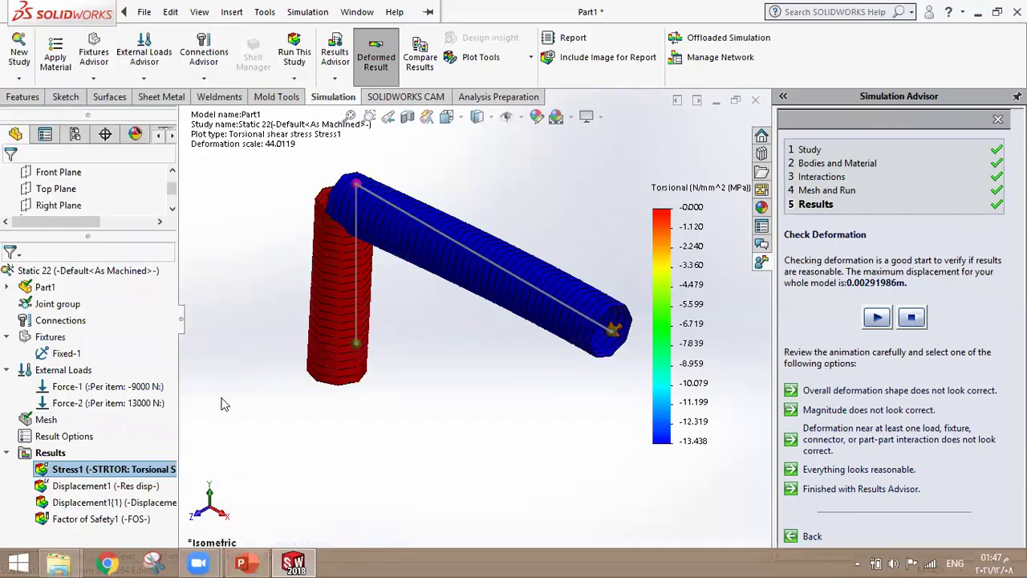
# - Set Stress1 to Shear in DIR 1 (-3.644 to 3.644 N/mm^2), then reopen its definition
pyautogui.doubleClick(68, 469)
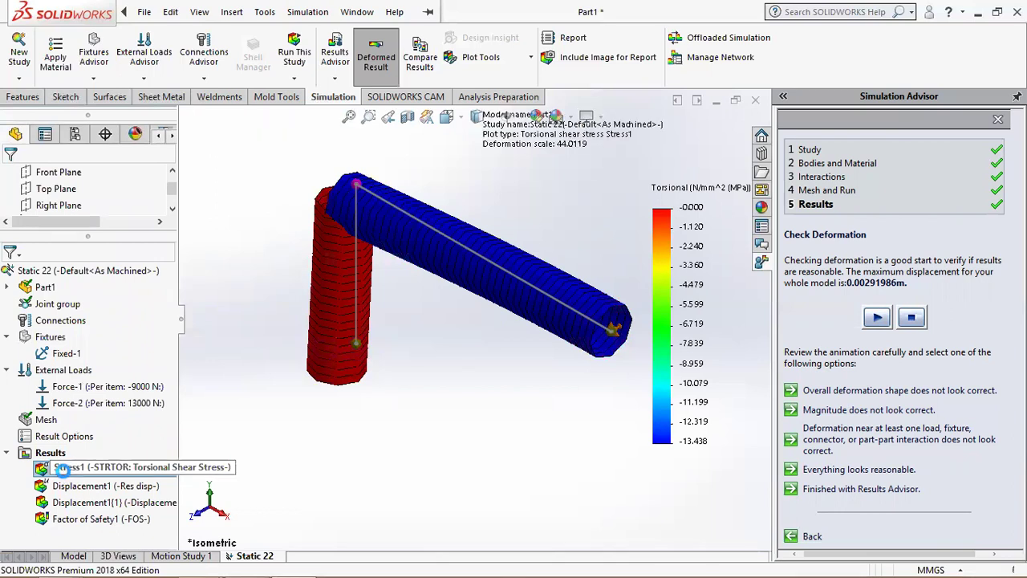
pyautogui.click(96, 291)
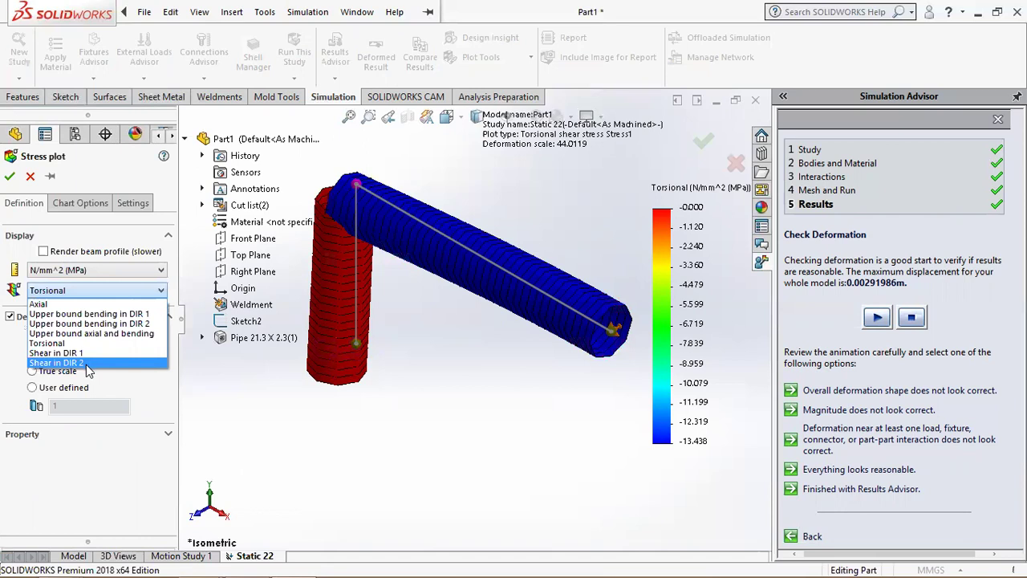
pyautogui.click(57, 353)
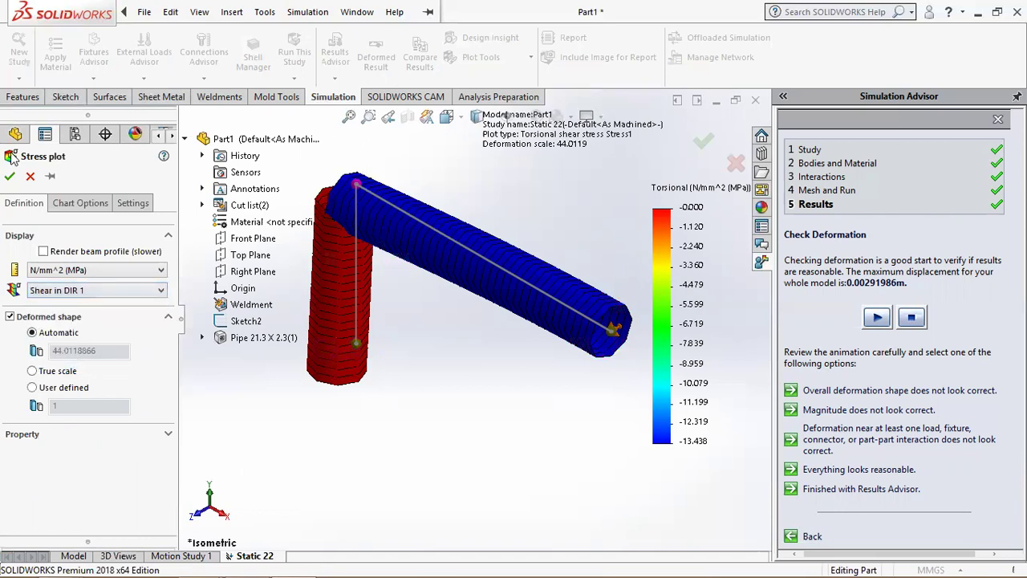
pyautogui.click(10, 177)
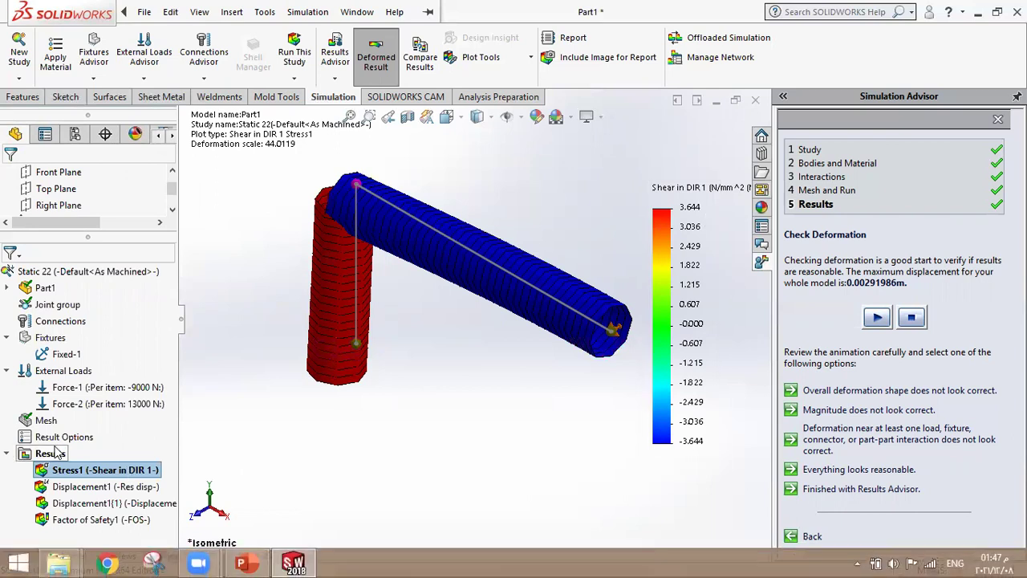
pyautogui.doubleClick(64, 472)
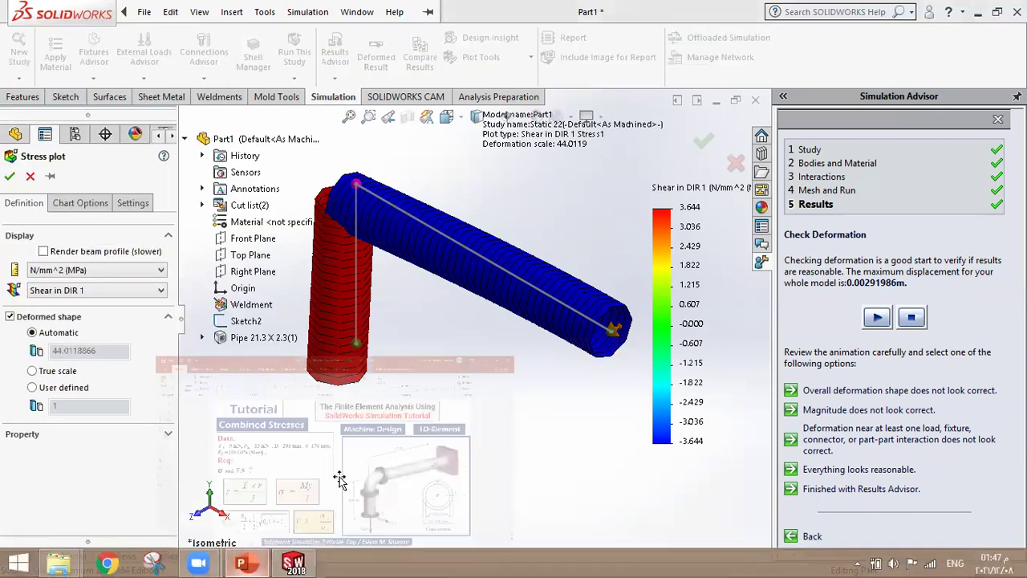
# - Bring up the Combined Stresses PowerPoint slide and present it full screen
pyautogui.moveTo(240, 563)
pyautogui.click(338, 475)
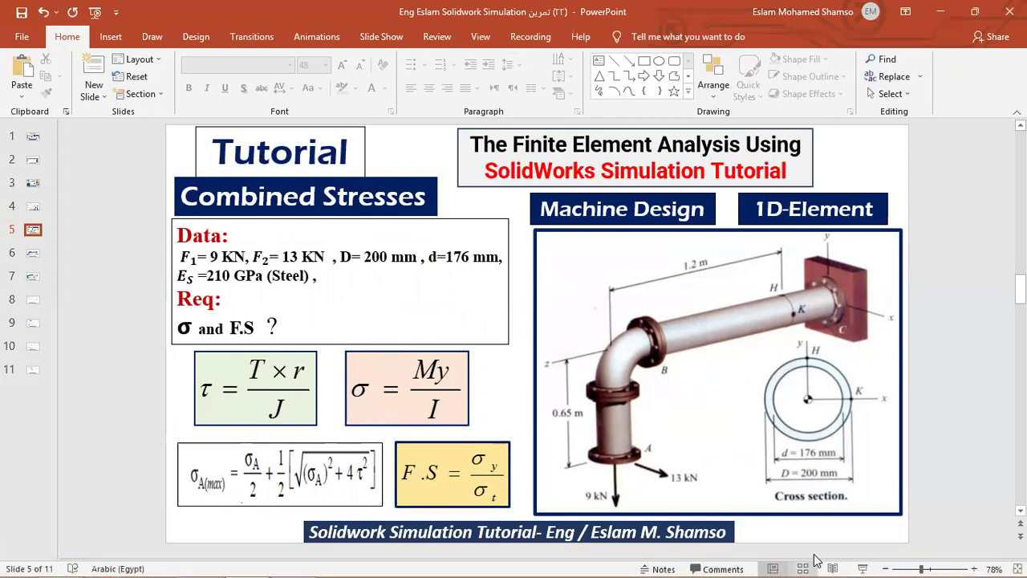
pyautogui.click(859, 566)
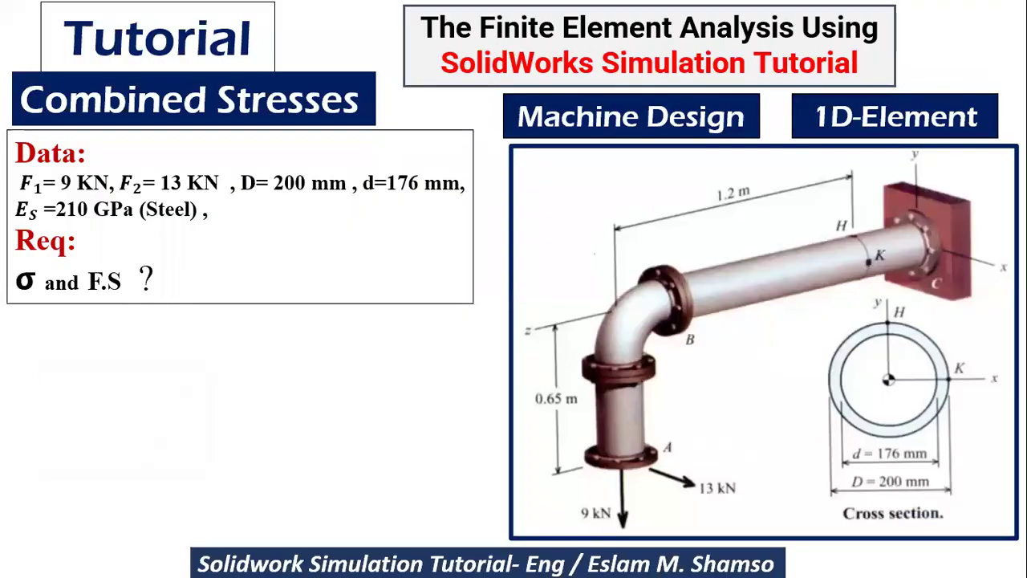